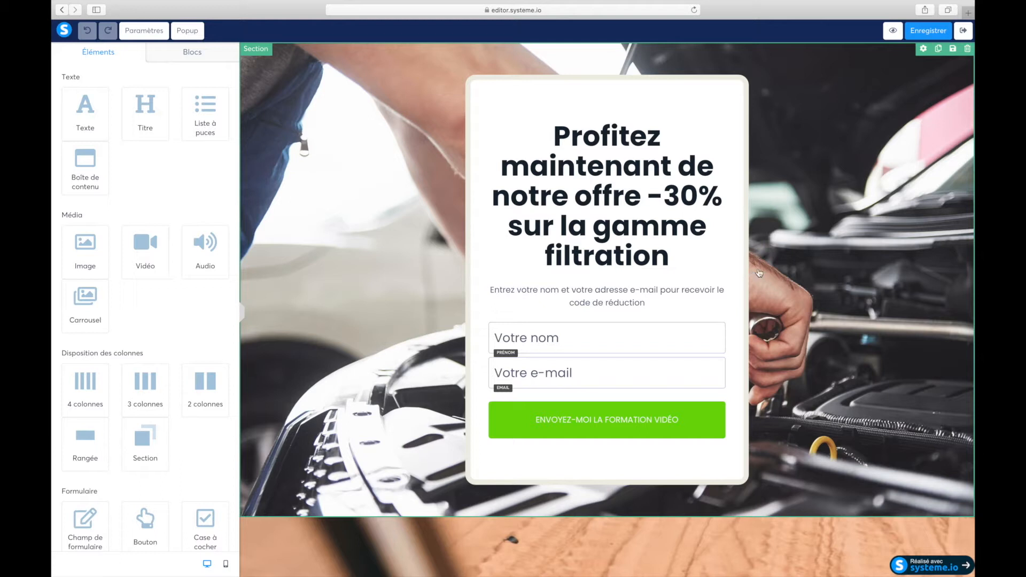
Open the settings of the car-engine background section on the laid-out capture page.
{"action": "key", "text": "super+Tab"}
{"action": "left_click", "coordinate": [923, 49]}
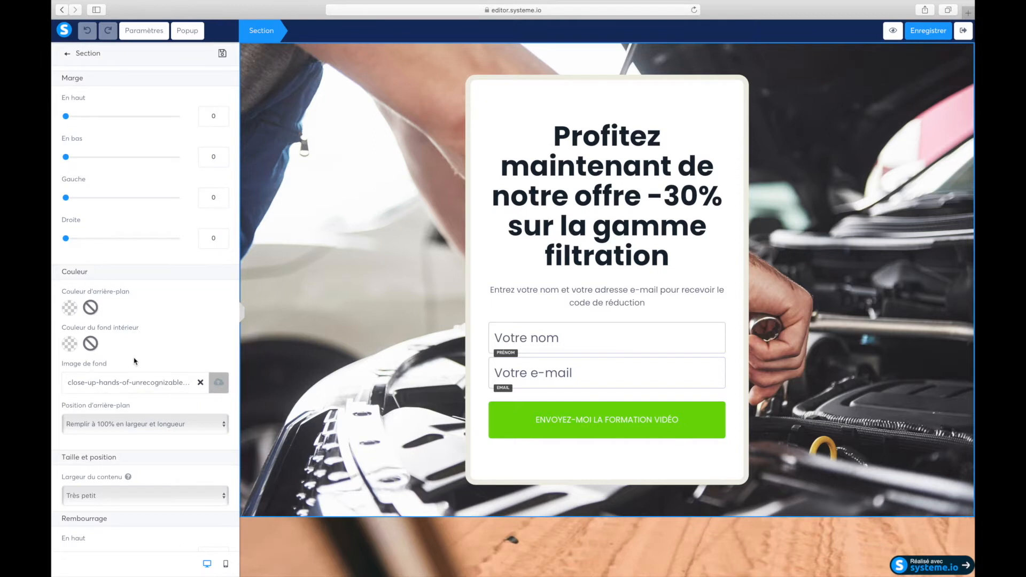
Set the section's bottom padding to 205, save the page and preview it.
{"action": "scroll", "coordinate": [134, 361], "scroll_direction": "down", "scroll_amount": 10}
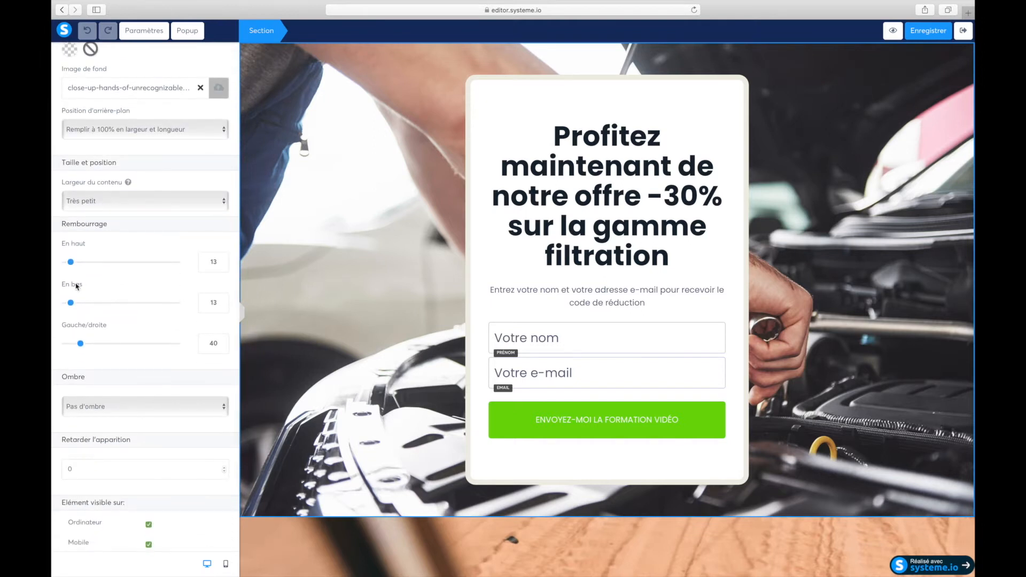
{"action": "left_click_drag", "start_coordinate": [72, 303], "coordinate": [142, 303]}
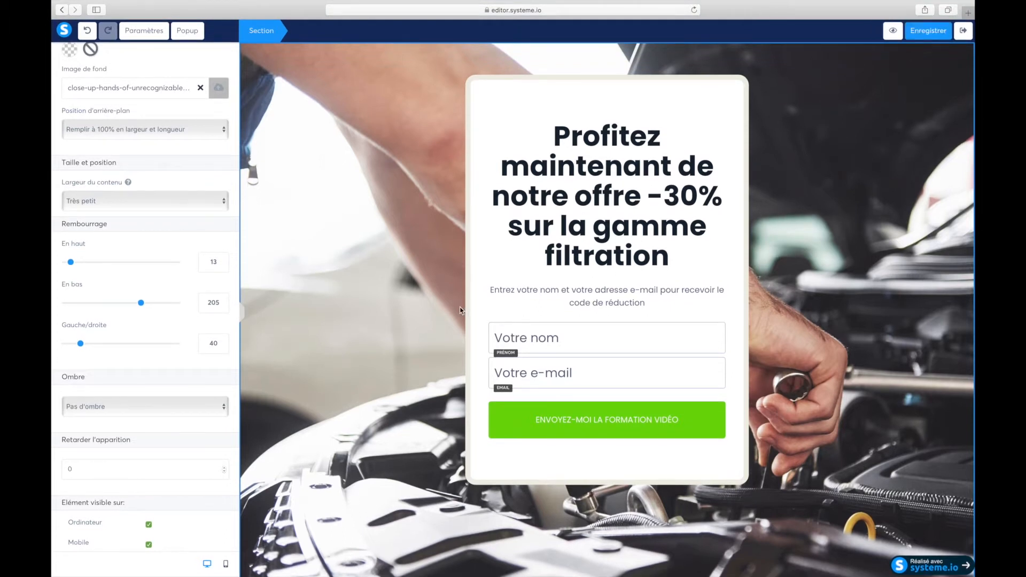
{"action": "left_click", "coordinate": [929, 30]}
{"action": "left_click", "coordinate": [881, 31]}
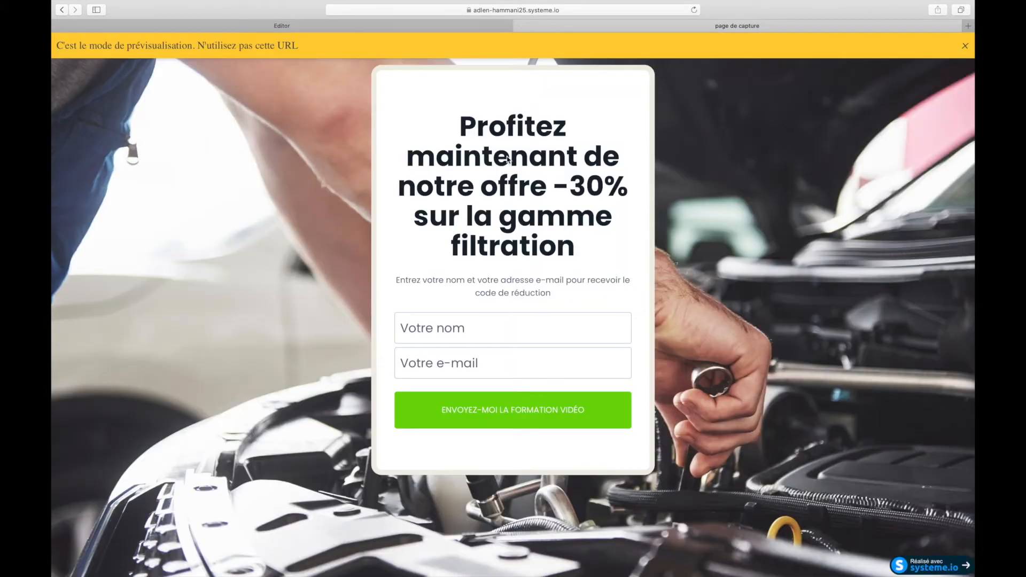
Dismiss the preview-mode banner, look over the capture page, and return to the editor tab.
{"action": "left_click", "coordinate": [965, 47]}
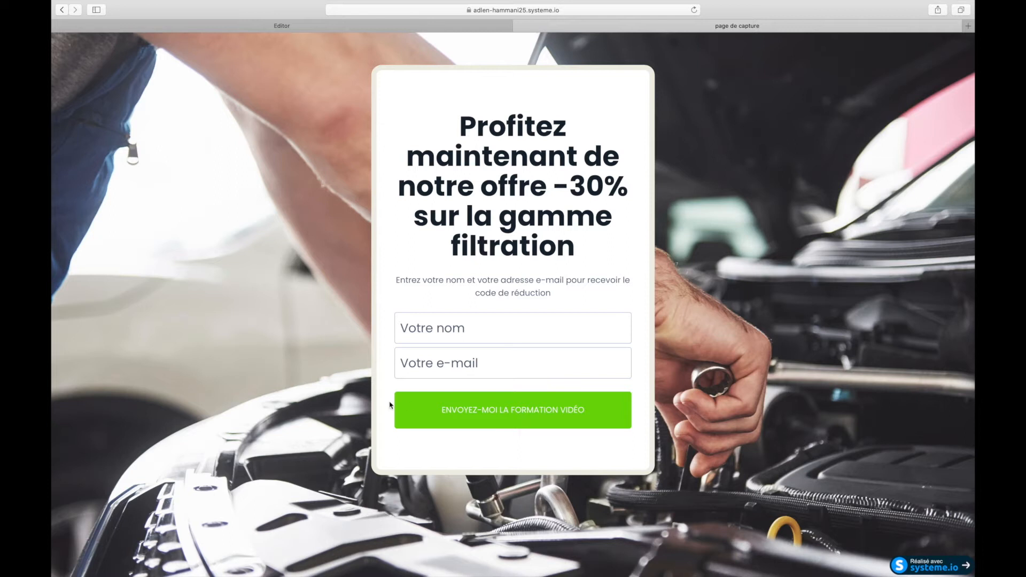
{"action": "left_click", "coordinate": [331, 26]}
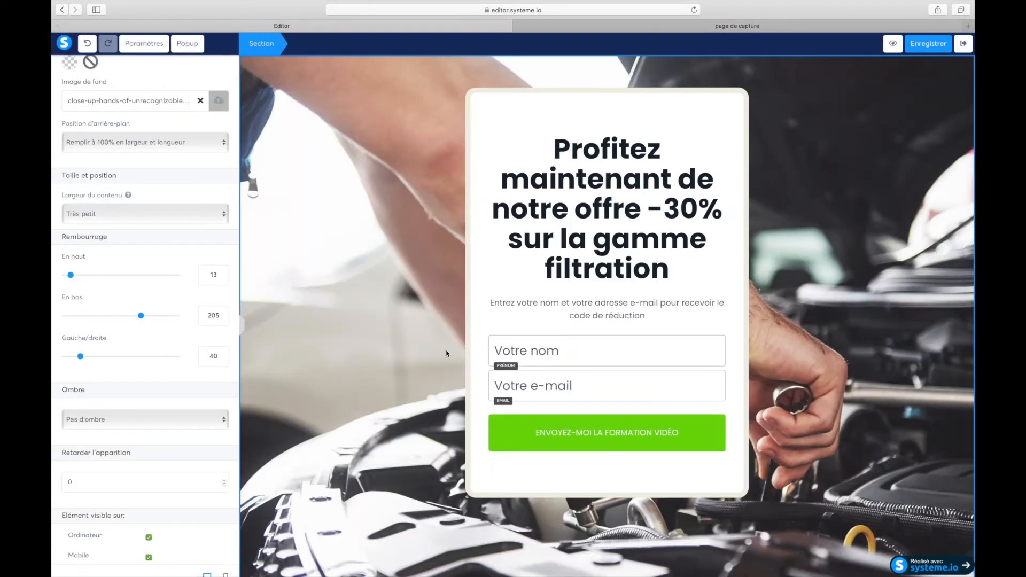
Change the submit button label to 'ENVOYEZ-MOI LE CODE PROMO' and save.
{"action": "left_click", "coordinate": [619, 439]}
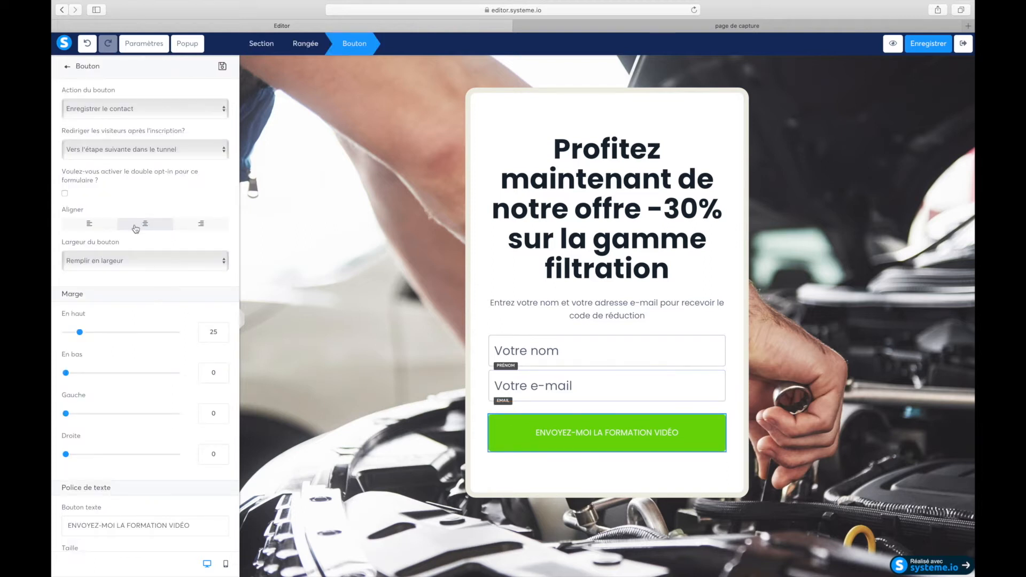
{"action": "scroll", "coordinate": [120, 377], "scroll_direction": "down", "scroll_amount": 3}
{"action": "left_click_drag", "start_coordinate": [167, 427], "coordinate": [127, 427]}
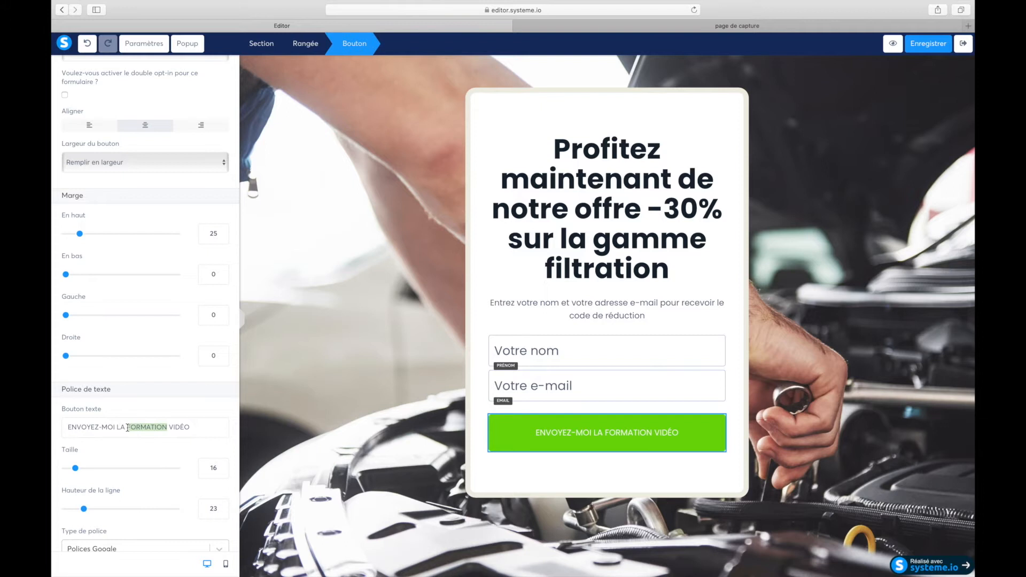
{"action": "key", "text": "BackSpace"}
{"action": "key", "text": "BackSpace"}
{"action": "key", "text": "BackSpace"}
{"action": "type", "text": "E CODE PR"}
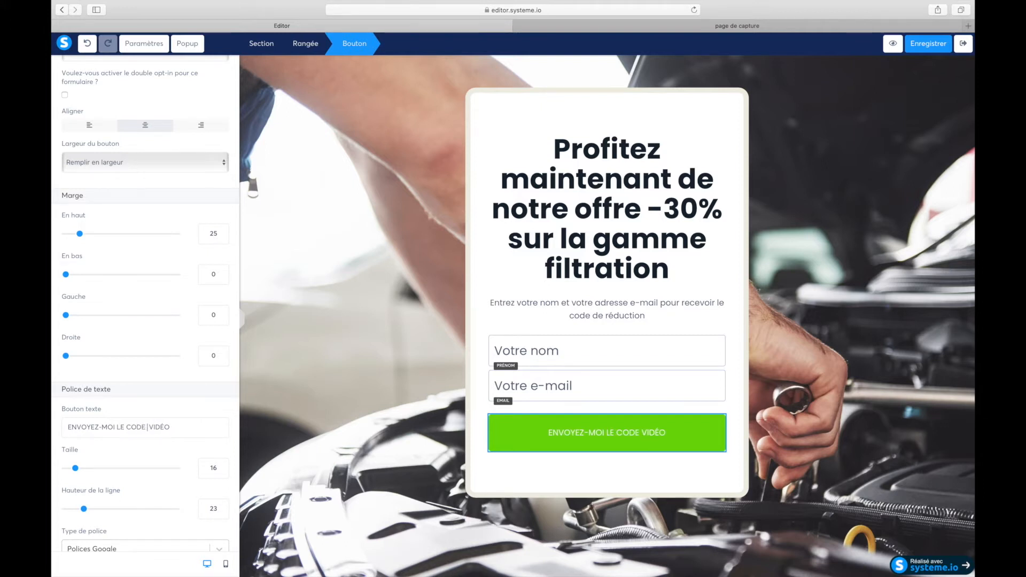
{"action": "type", "text": "OMO"}
{"action": "left_click_drag", "start_coordinate": [195, 427], "coordinate": [175, 426]}
{"action": "key", "text": "BackSpace"}
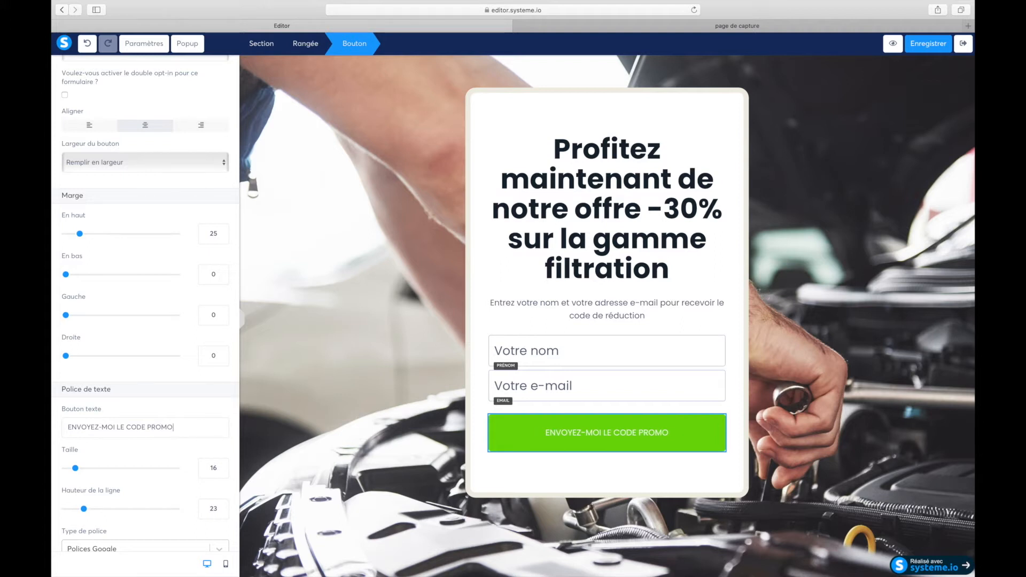
{"action": "left_click", "coordinate": [920, 45]}
Check the live capture page, save again, and exit the editor to the funnel.
{"action": "left_click", "coordinate": [633, 26]}
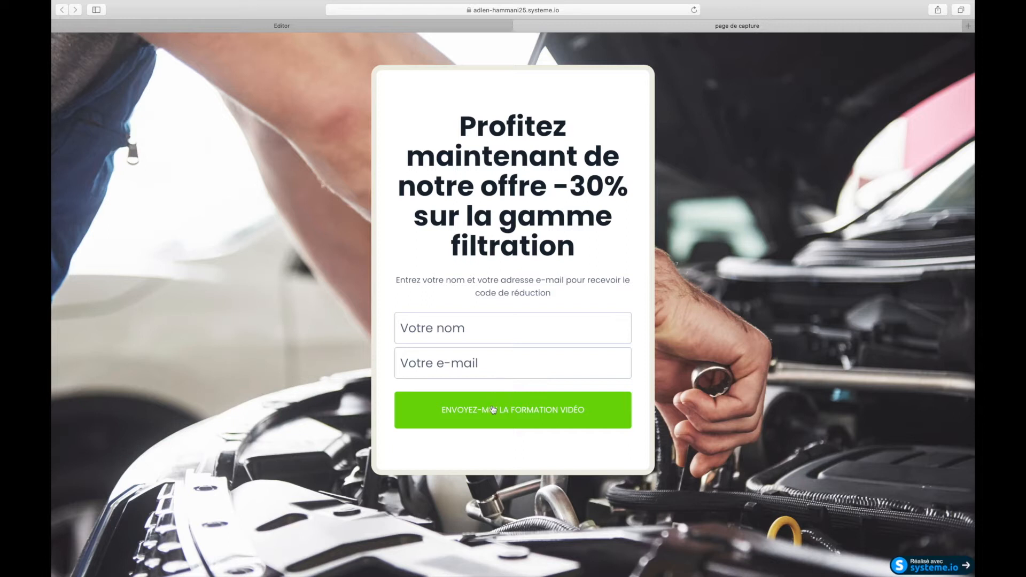
{"action": "left_click", "coordinate": [357, 28]}
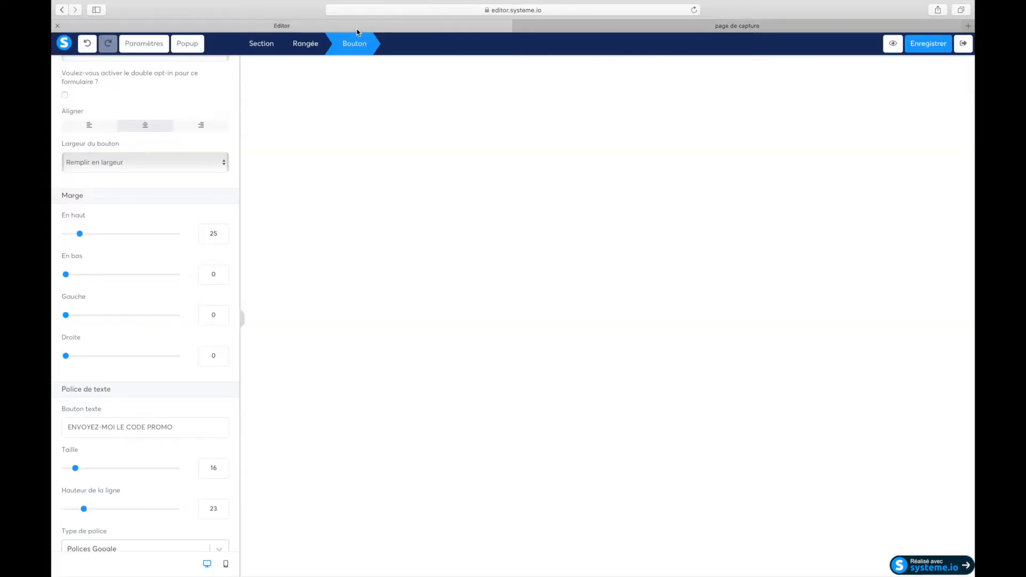
{"action": "left_click", "coordinate": [939, 49]}
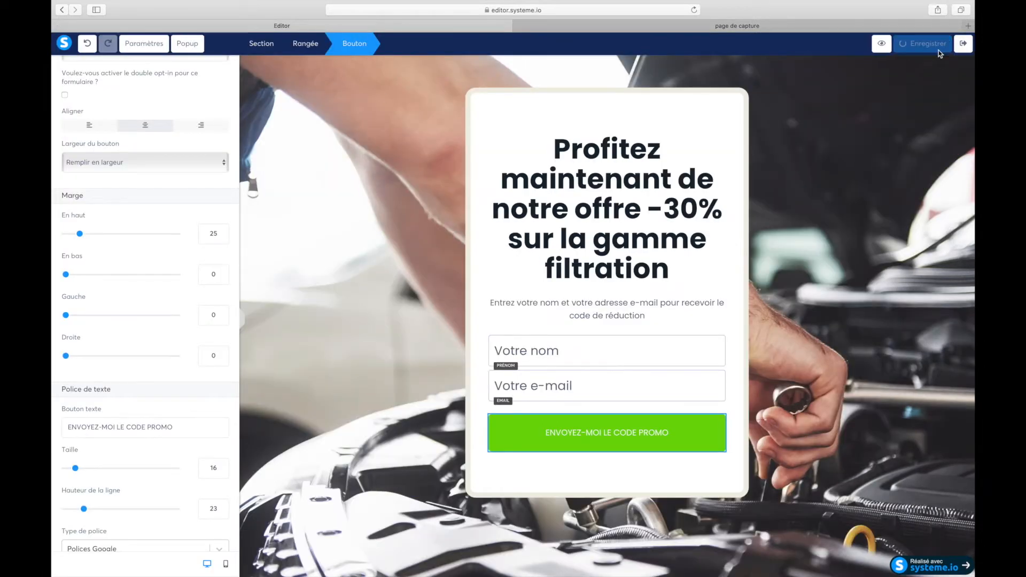
{"action": "left_click", "coordinate": [964, 45]}
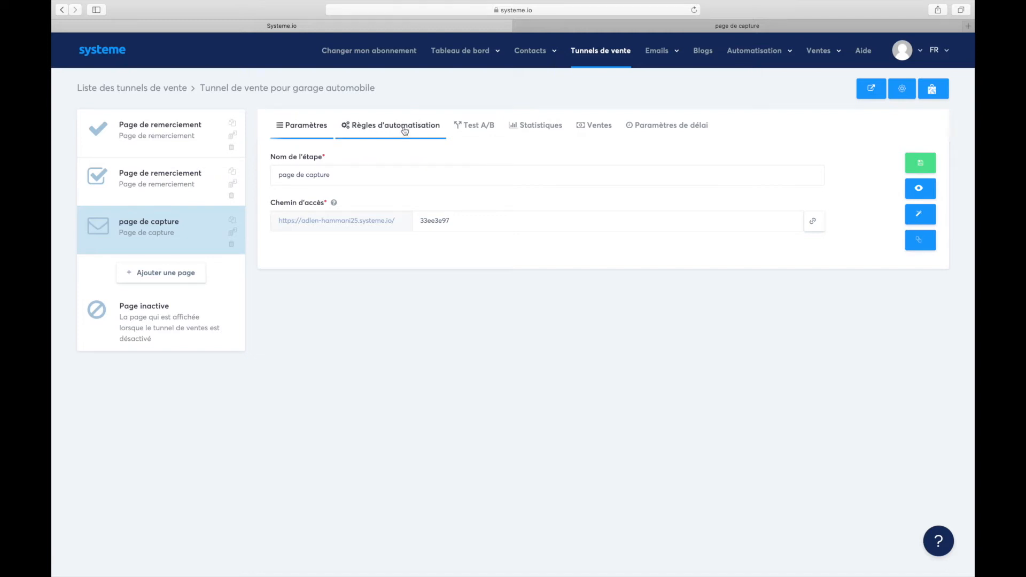
Create a new automation rule for the capture page triggered by Inscription sur la page (optin).
{"action": "left_click", "coordinate": [405, 131]}
{"action": "left_click", "coordinate": [886, 165]}
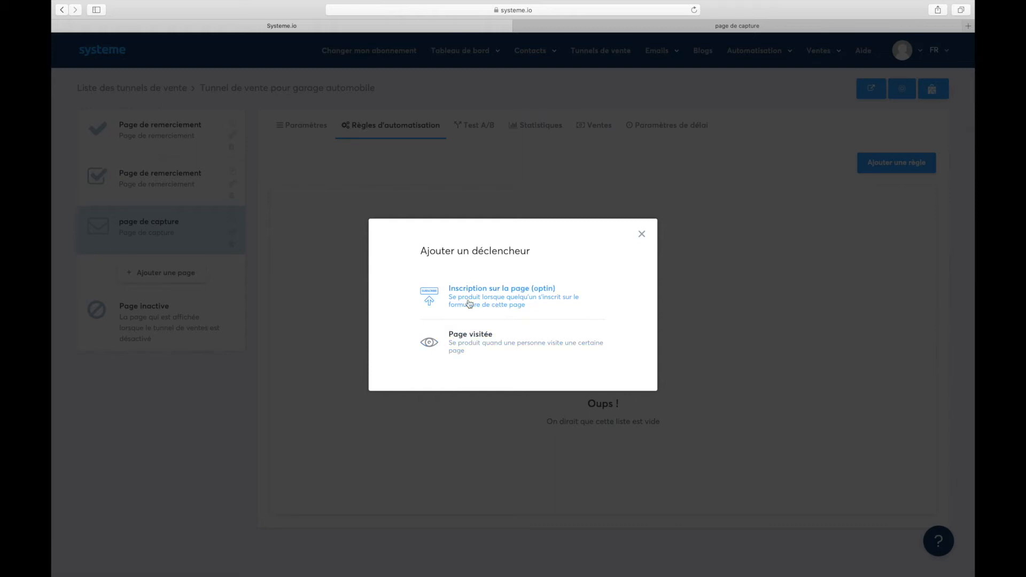
{"action": "left_click", "coordinate": [503, 304]}
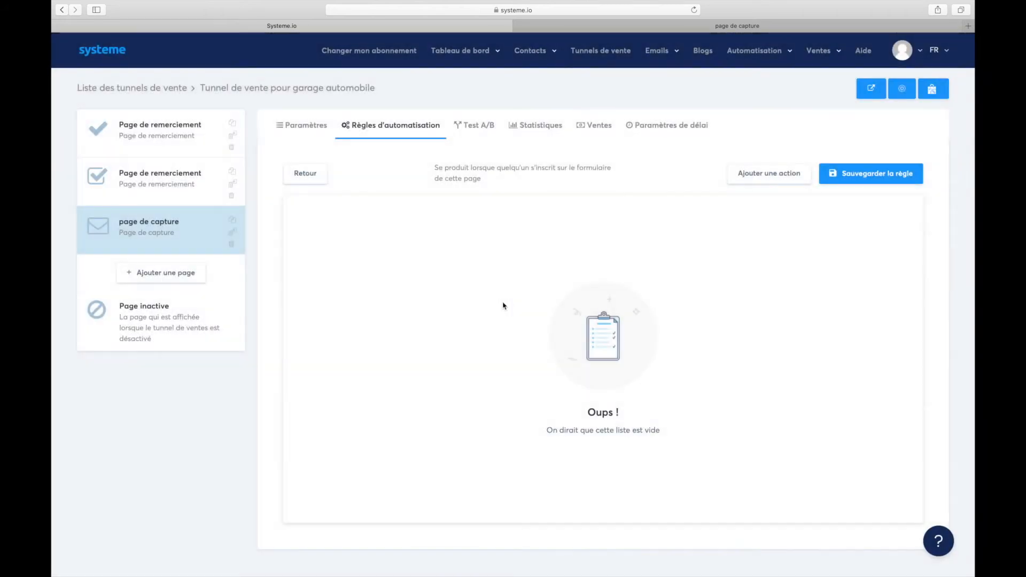
Add an Envoyer un email action, find no email to choose, then remove it.
{"action": "left_click", "coordinate": [767, 180]}
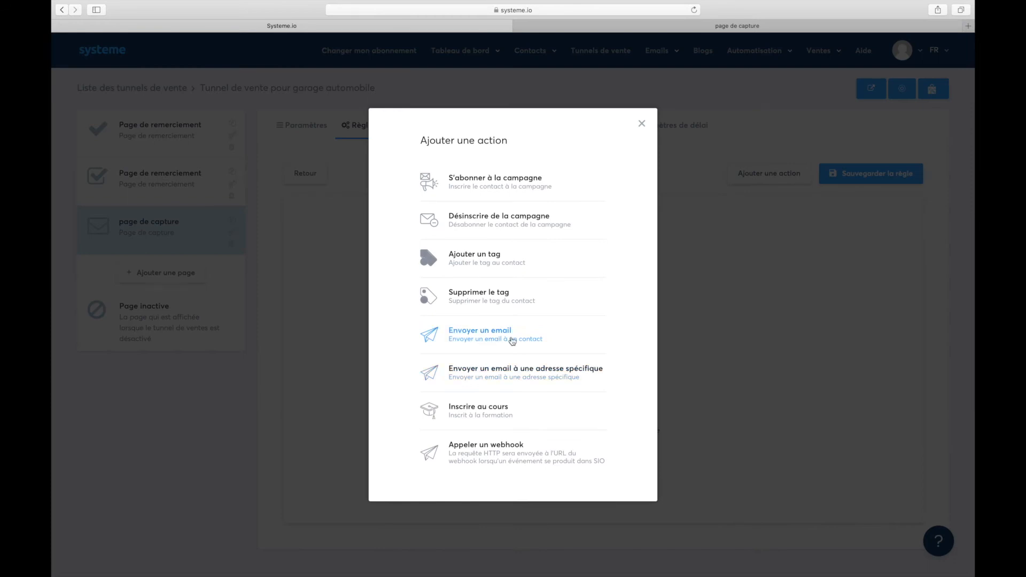
{"action": "left_click", "coordinate": [490, 340]}
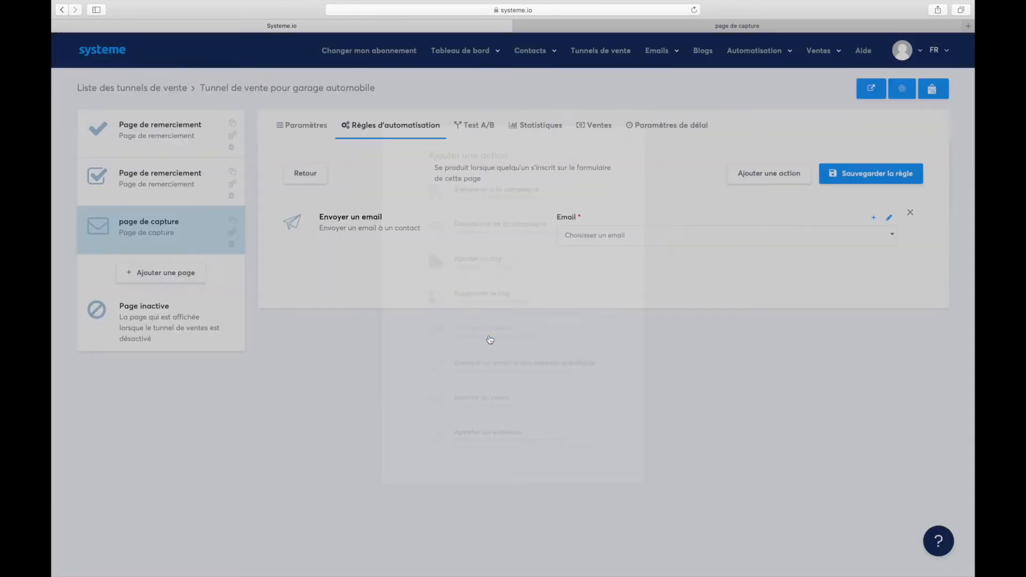
{"action": "left_click", "coordinate": [639, 237]}
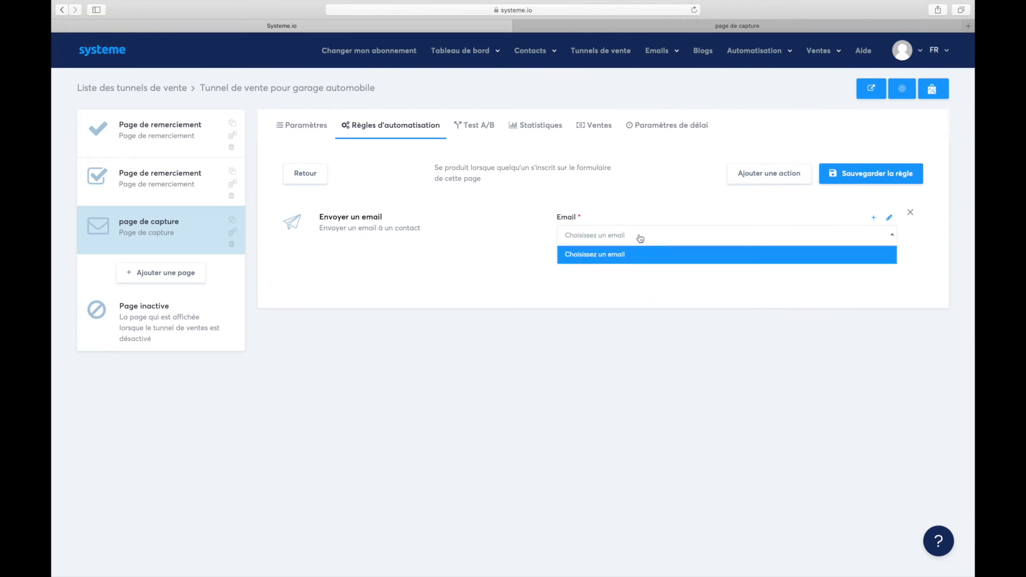
{"action": "left_click", "coordinate": [537, 277]}
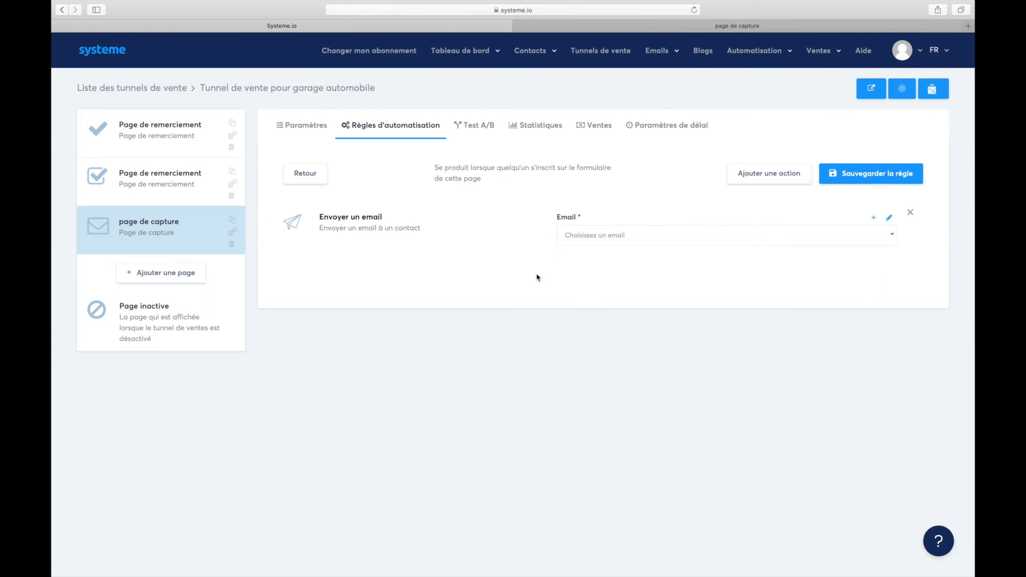
{"action": "left_click", "coordinate": [700, 244]}
{"action": "left_click", "coordinate": [794, 201]}
{"action": "left_click", "coordinate": [910, 212]}
{"action": "mouse_move", "coordinate": [530, 57]}
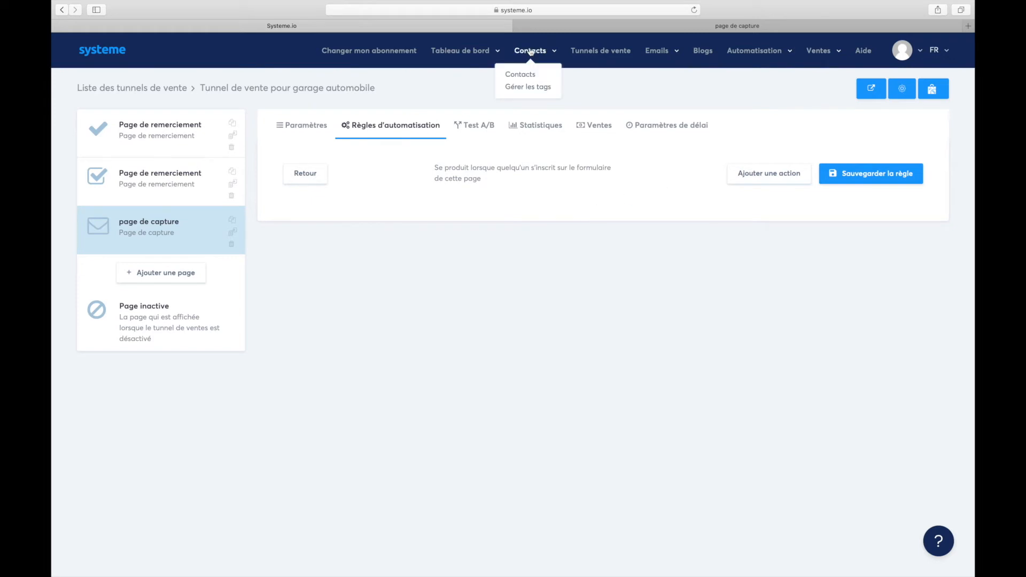
Delete the existing 'Page de capture formation' tag from the tag list.
{"action": "left_click", "coordinate": [523, 89]}
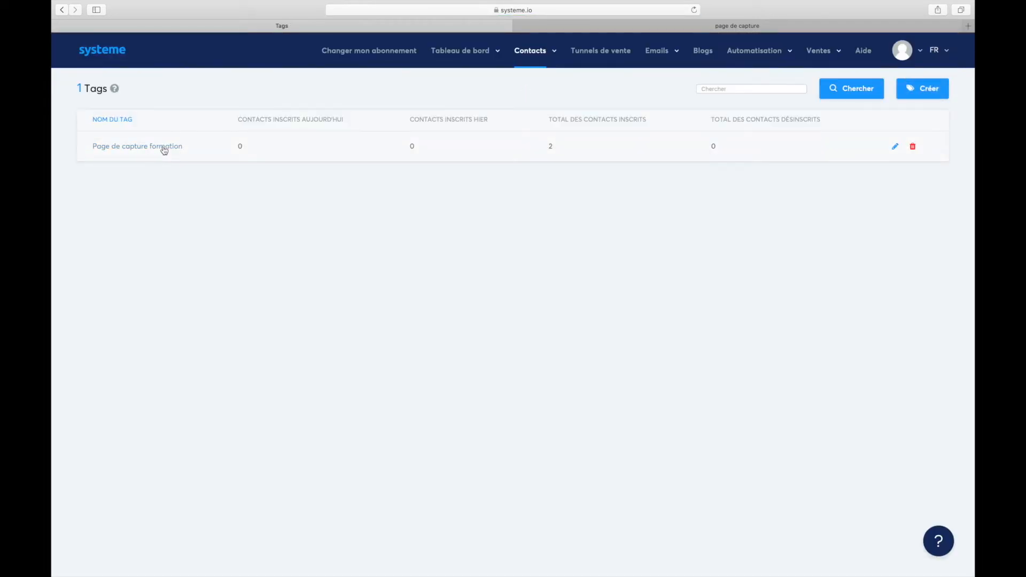
{"action": "left_click", "coordinate": [913, 146]}
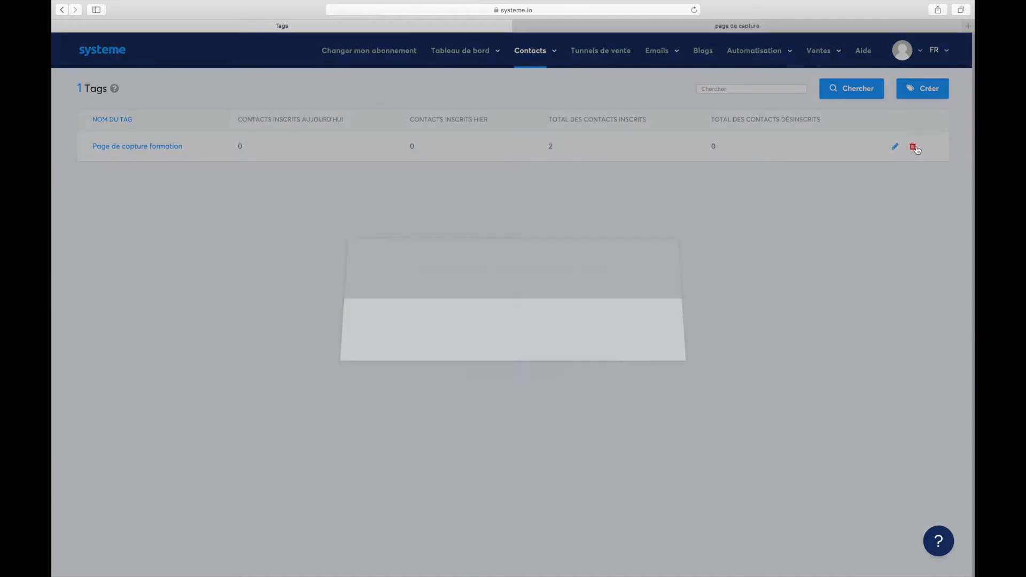
{"action": "left_click", "coordinate": [501, 419]}
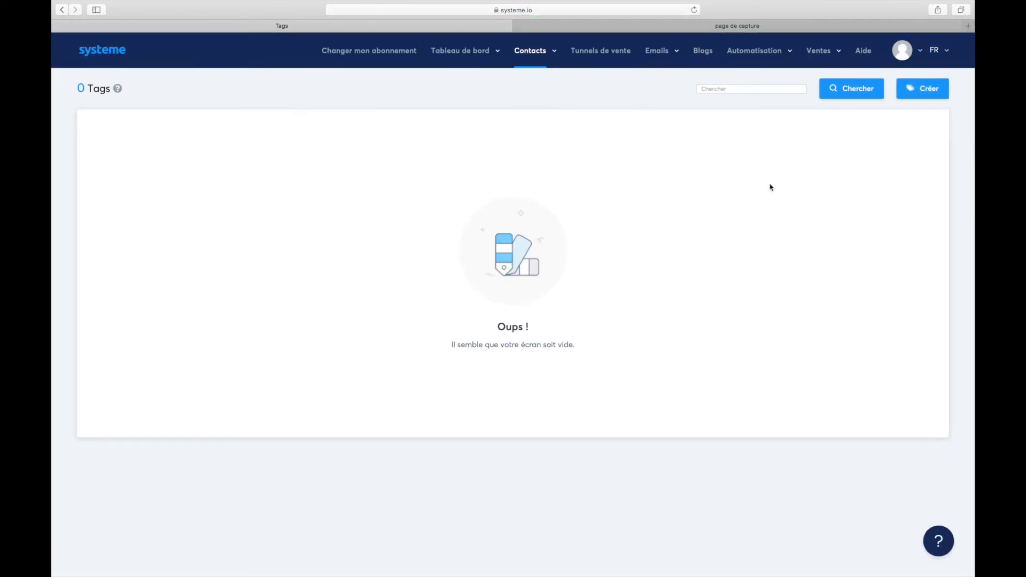
Create and save the new tag 'Garage automobile', then go to the sales funnels.
{"action": "left_click", "coordinate": [929, 92]}
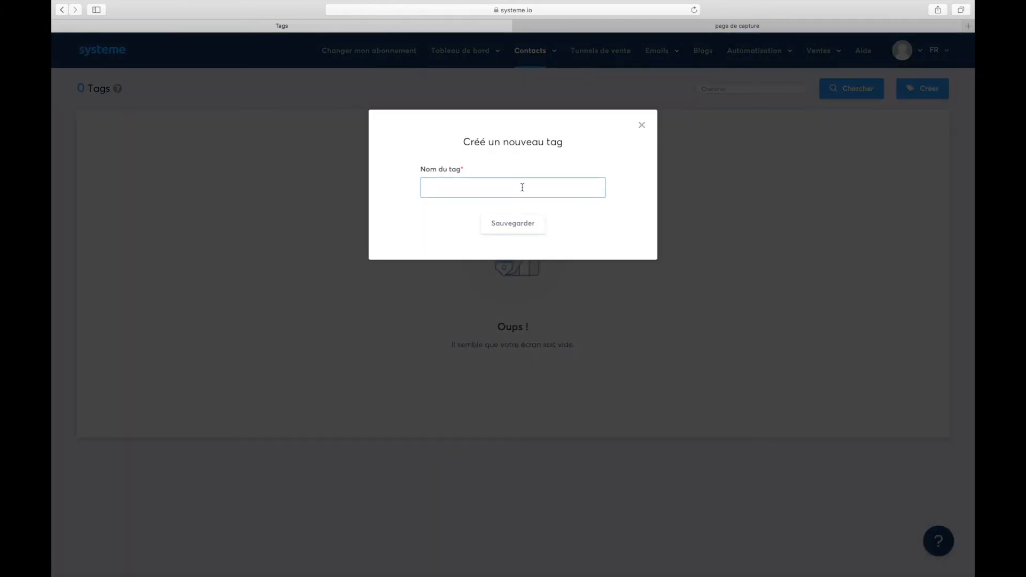
{"action": "left_click", "coordinate": [533, 226]}
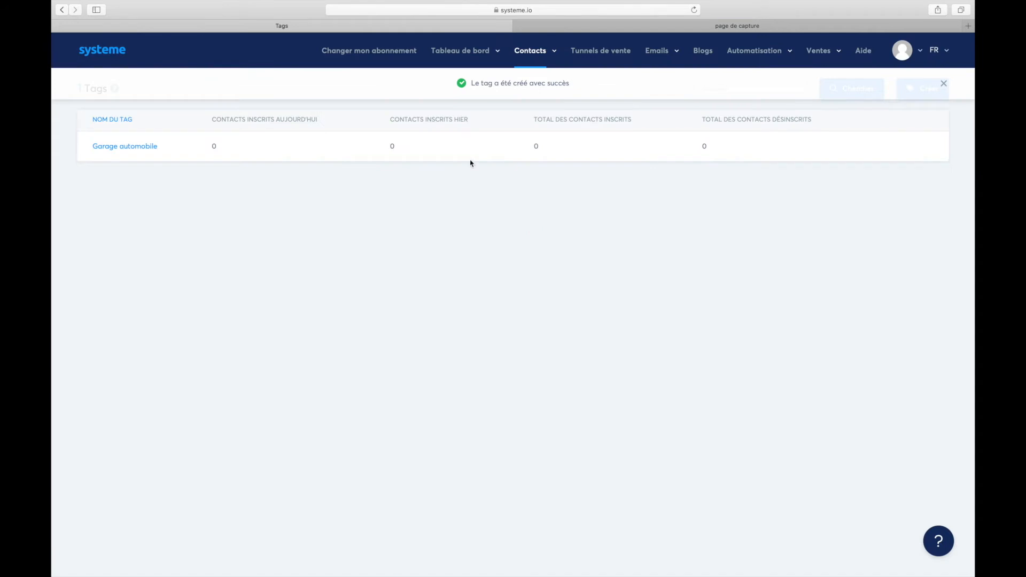
{"action": "left_click", "coordinate": [598, 56]}
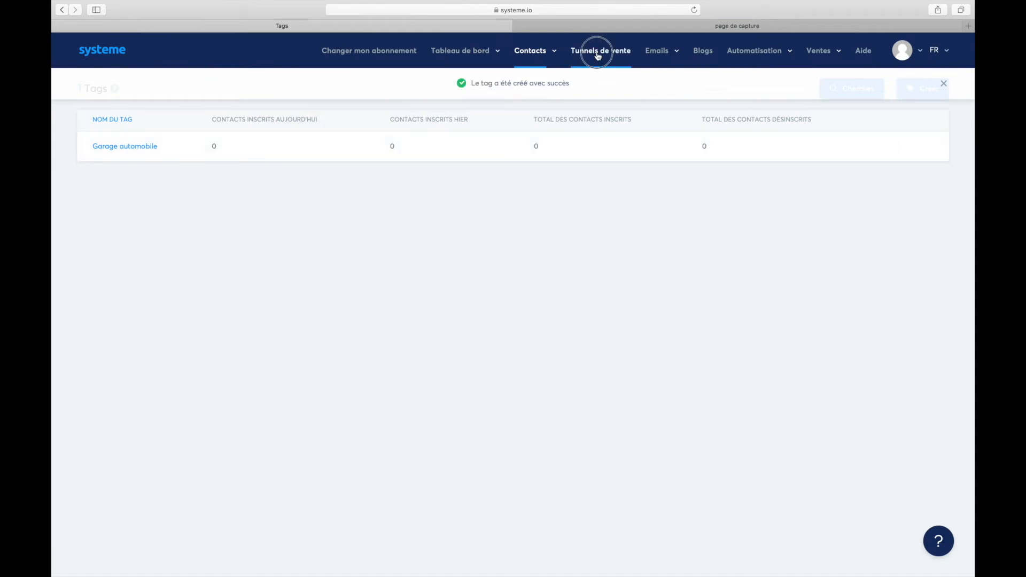
Open the garage funnel's capture-page opt-in automation rule for editing.
{"action": "left_click", "coordinate": [191, 151]}
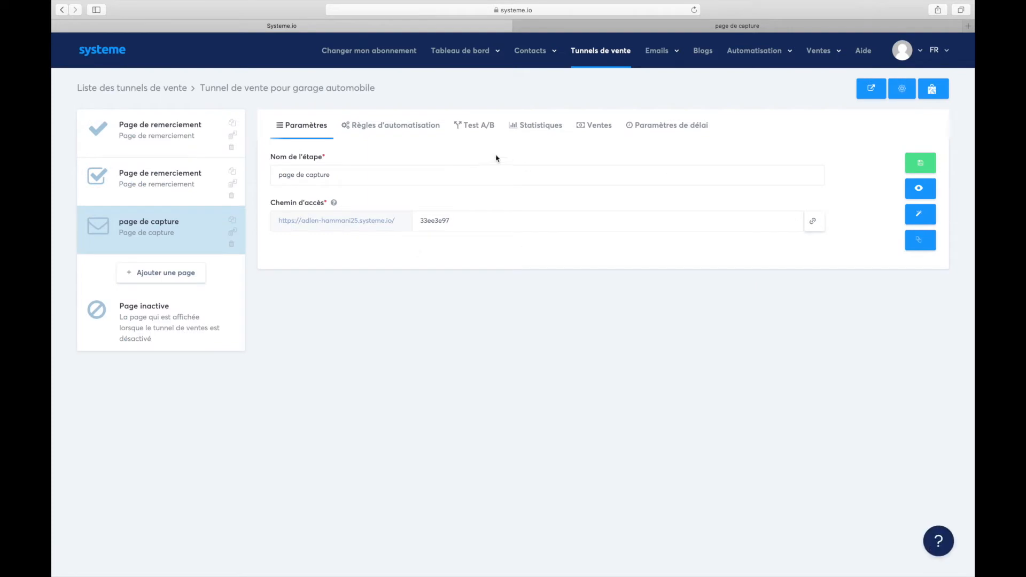
{"action": "left_click", "coordinate": [420, 128]}
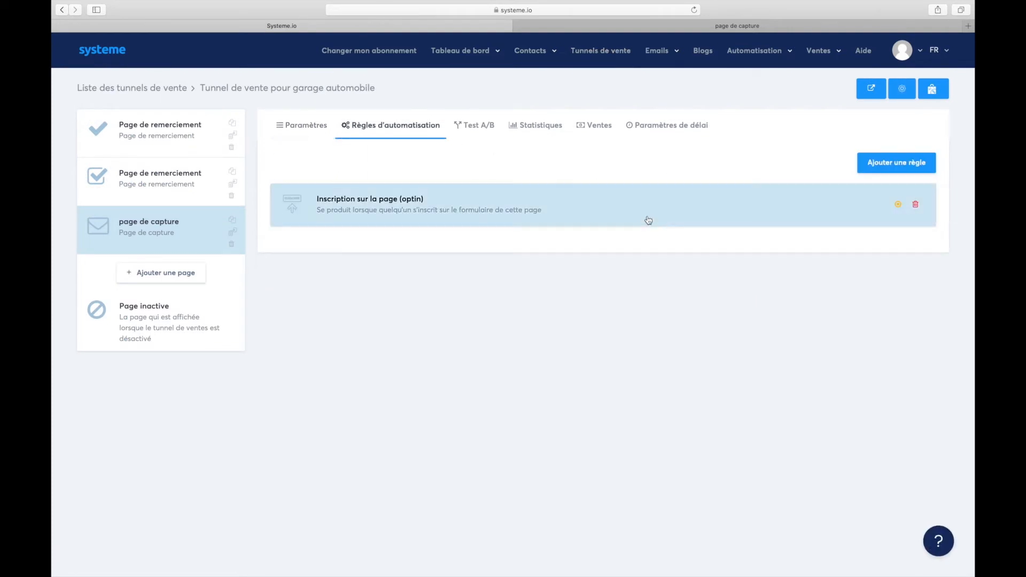
{"action": "left_click", "coordinate": [648, 220]}
Add an Envoyer un email action to the rule, finding the email list empty.
{"action": "left_click", "coordinate": [769, 178]}
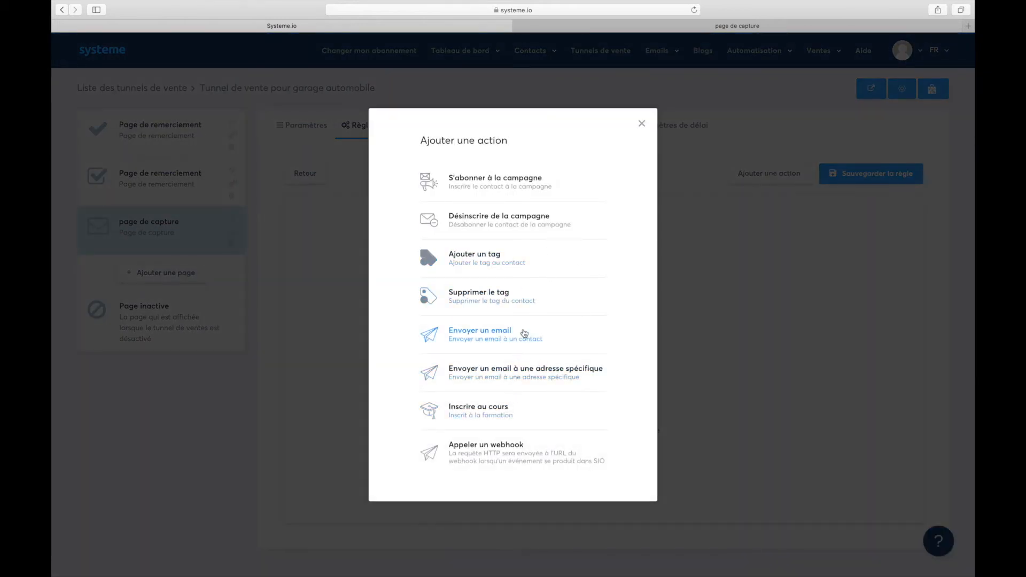
{"action": "left_click", "coordinate": [485, 335]}
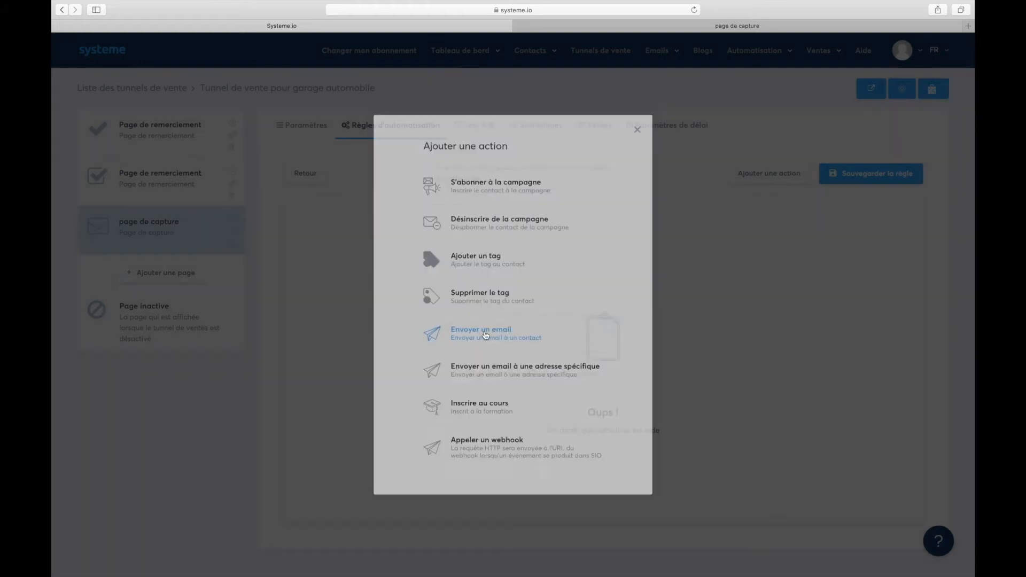
{"action": "left_click", "coordinate": [670, 245]}
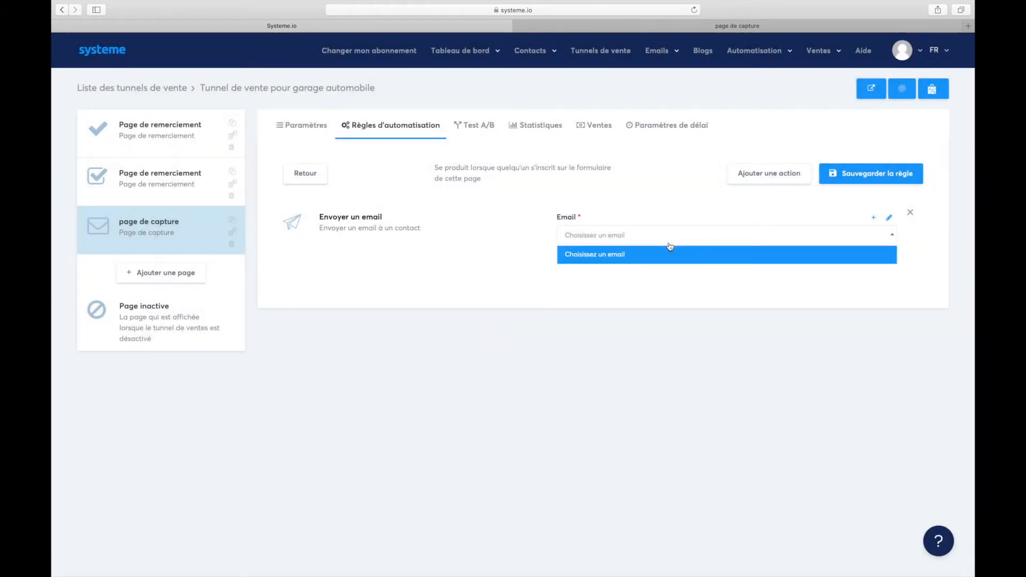
{"action": "left_click", "coordinate": [633, 259]}
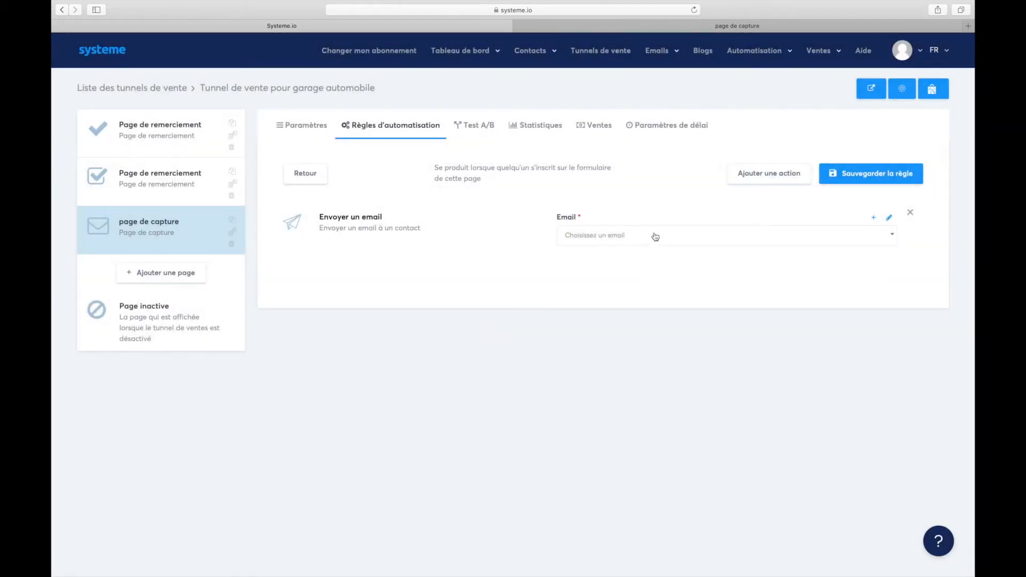
{"action": "left_click", "coordinate": [623, 236]}
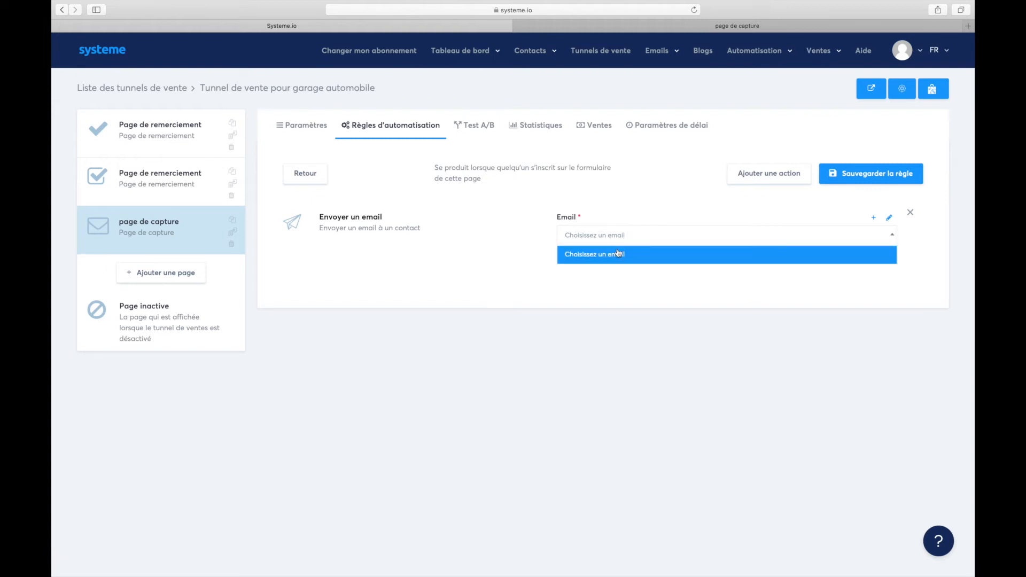
{"action": "left_click", "coordinate": [617, 257]}
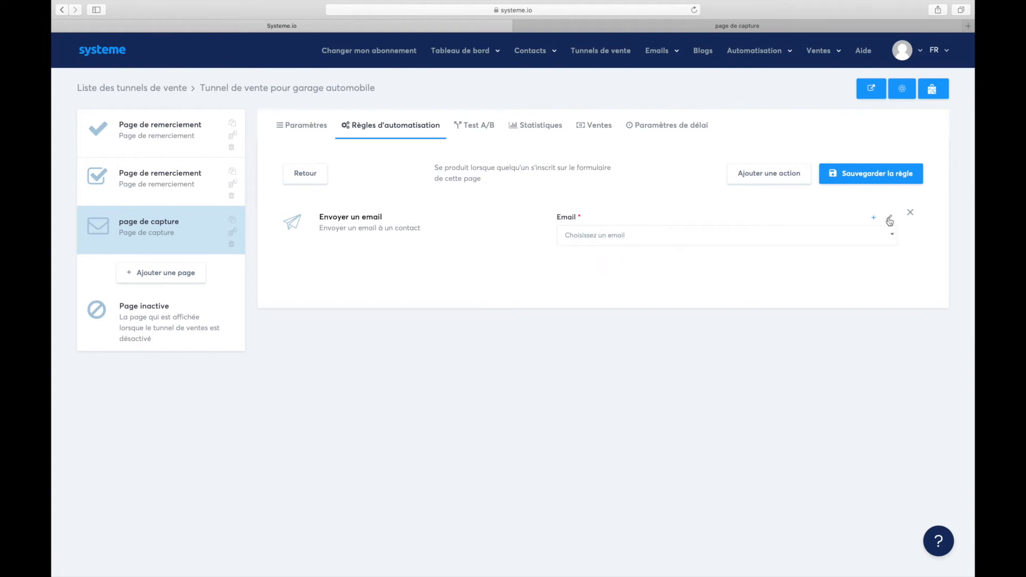
{"action": "left_click", "coordinate": [640, 242]}
{"action": "left_click", "coordinate": [605, 300]}
Open the new email form for the send-email action.
{"action": "left_click", "coordinate": [874, 219]}
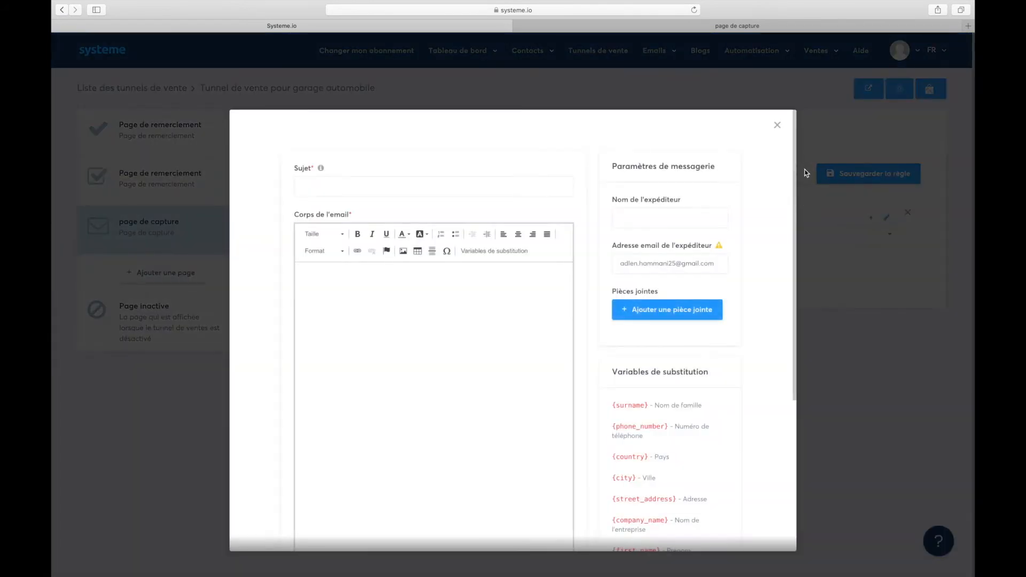
{"action": "left_click", "coordinate": [778, 125]}
{"action": "left_click", "coordinate": [872, 219]}
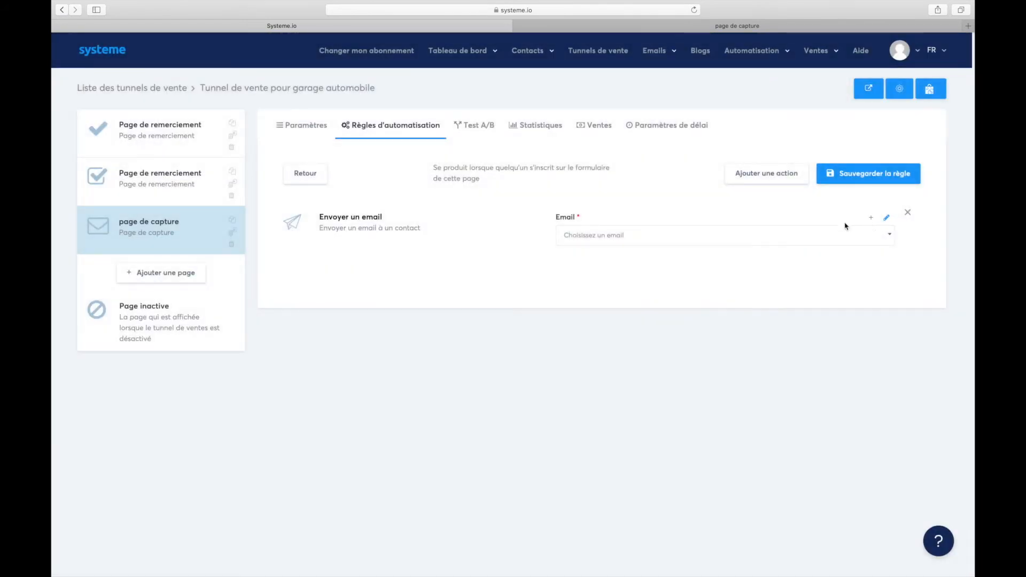
{"action": "scroll", "coordinate": [516, 363], "scroll_direction": "down", "scroll_amount": 2}
{"action": "scroll", "coordinate": [513, 369], "scroll_direction": "up", "scroll_amount": 2}
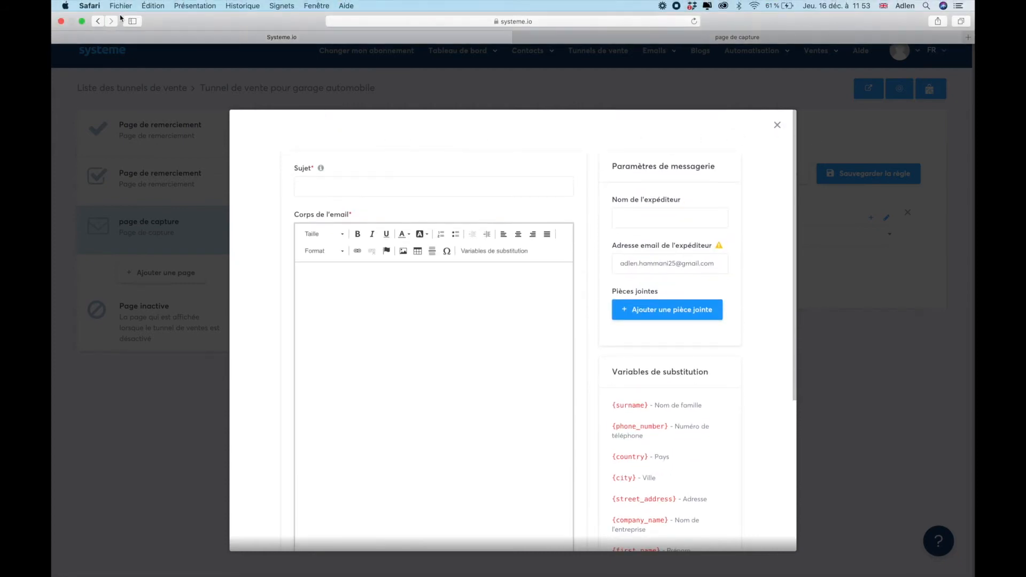
Leave full screen and bring up the Notes draft with the CHRONOWIX30 coupon.
{"action": "left_click", "coordinate": [86, 23]}
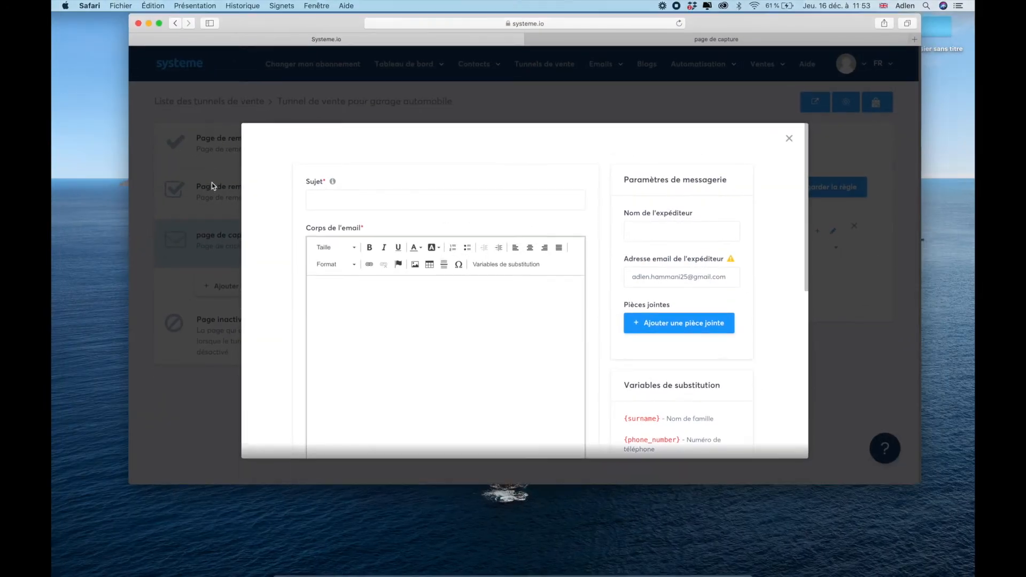
{"action": "key", "text": "ctrl+Up"}
{"action": "left_click", "coordinate": [427, 540]}
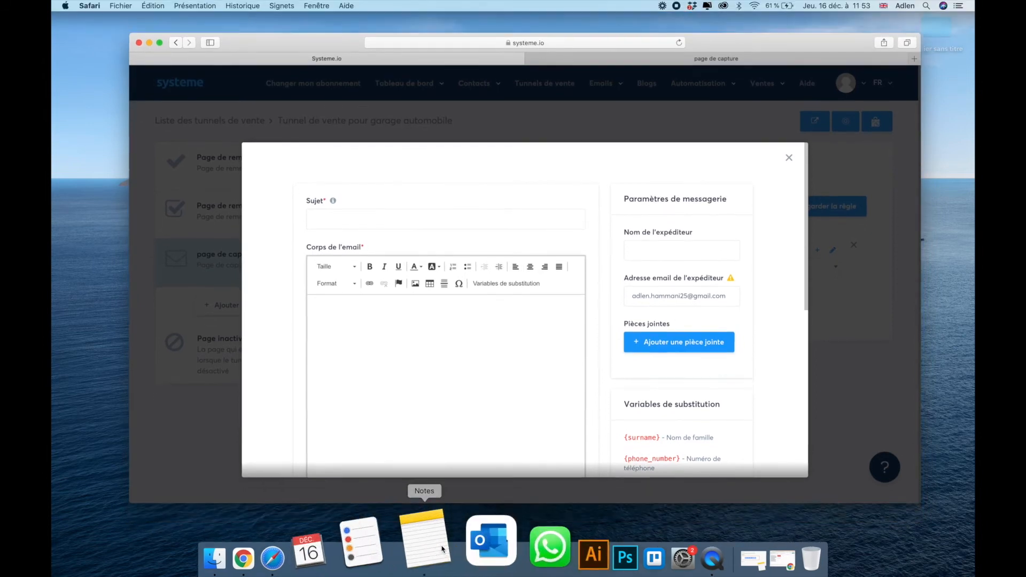
{"action": "left_click", "coordinate": [209, 376]}
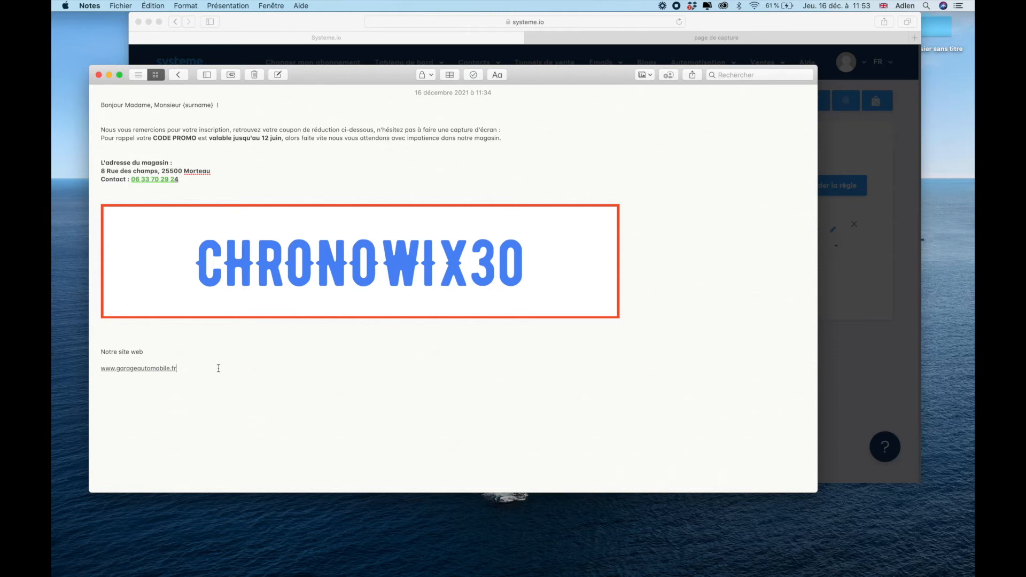
Select and copy the whole CHRONOWIX30 coupon note, then minimize Notes.
{"action": "left_click_drag", "start_coordinate": [185, 368], "coordinate": [91, 107]}
{"action": "key", "text": "super+c"}
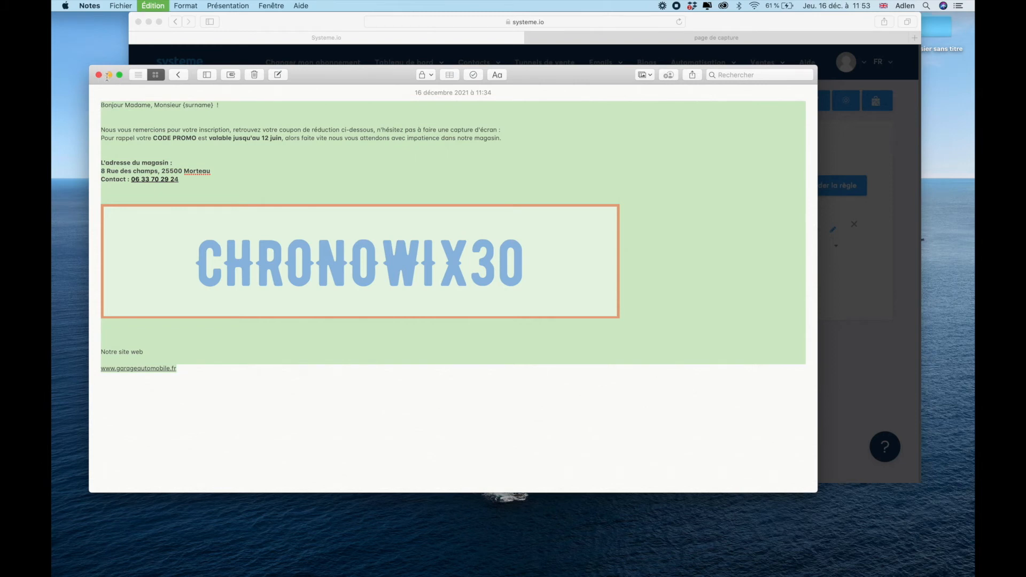
{"action": "left_click", "coordinate": [109, 75]}
Paste the coupon message into the email body and put the browser back in full screen.
{"action": "left_click", "coordinate": [335, 298]}
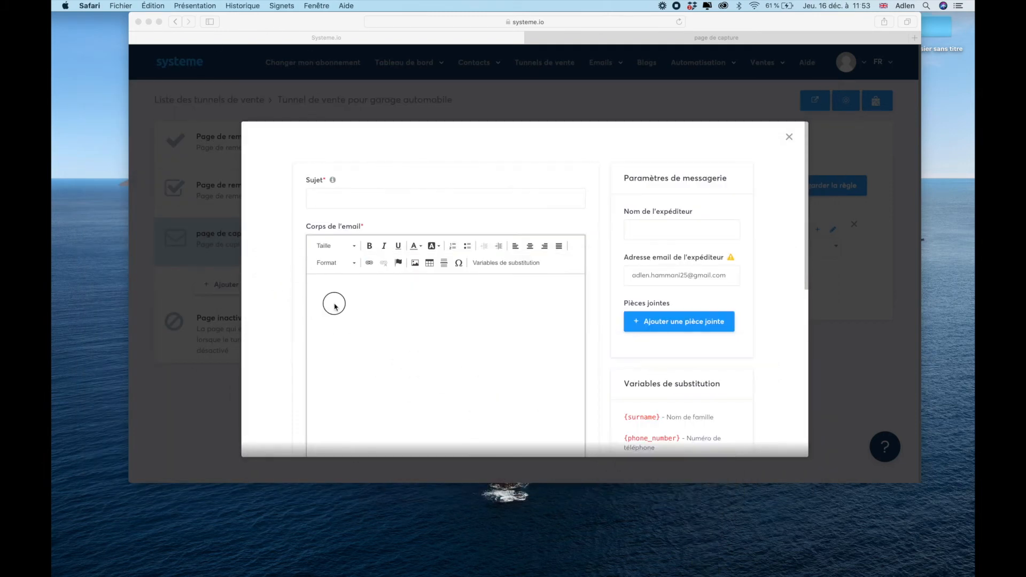
{"action": "key", "text": "super+v"}
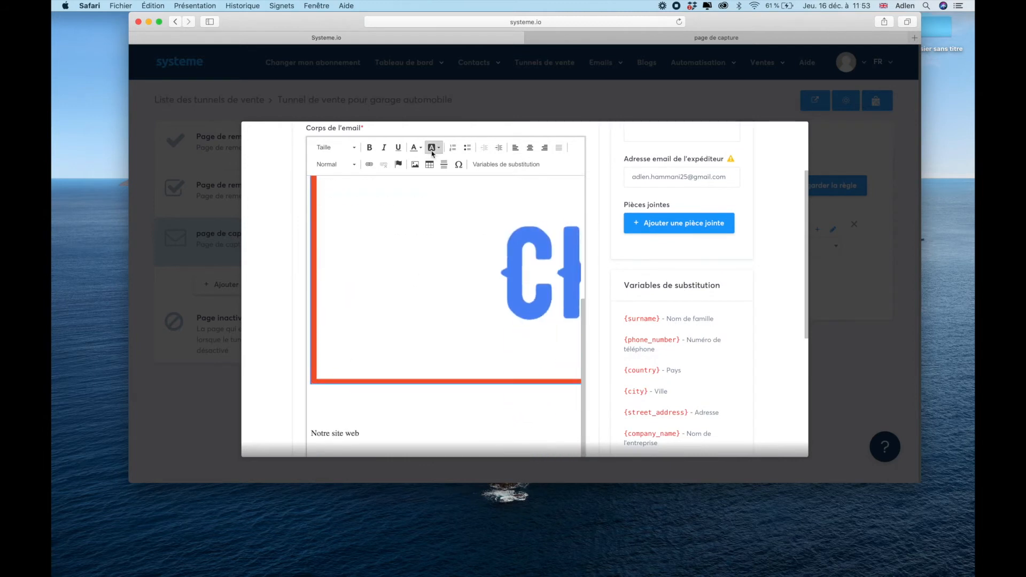
{"action": "left_click", "coordinate": [414, 165]}
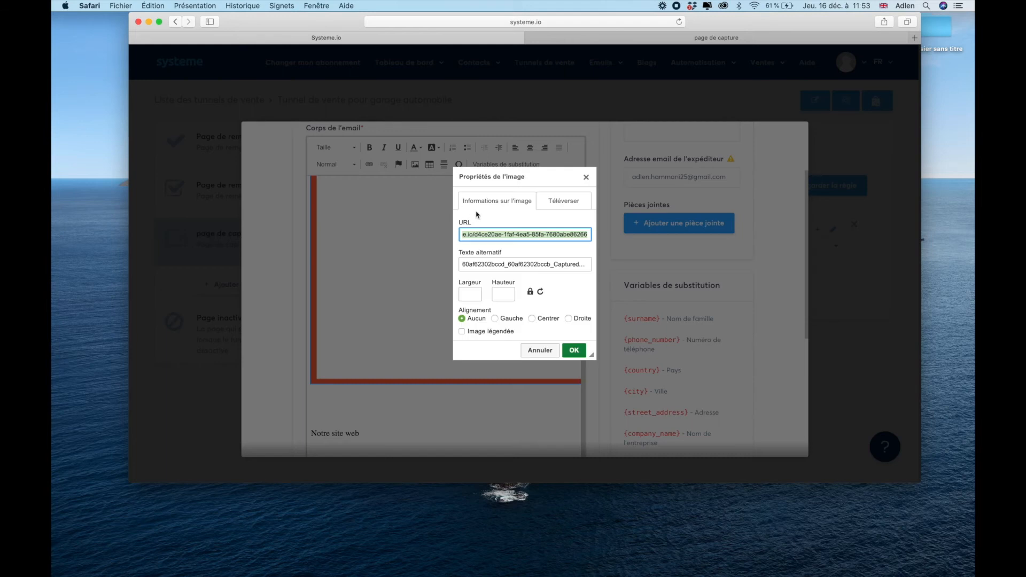
{"action": "left_click", "coordinate": [586, 173]}
{"action": "scroll", "coordinate": [452, 235], "scroll_direction": "up", "scroll_amount": 2}
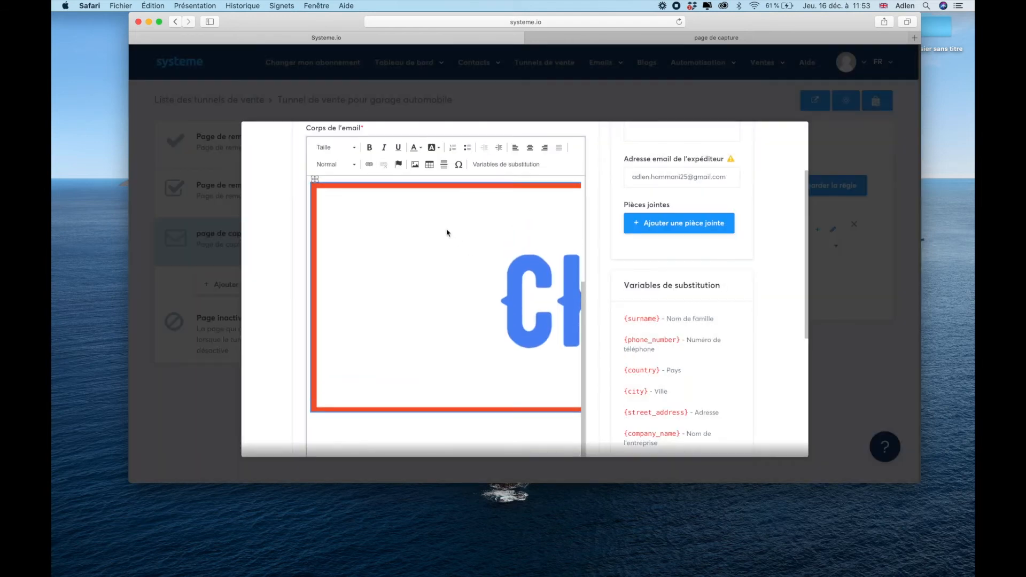
{"action": "left_click", "coordinate": [160, 23]}
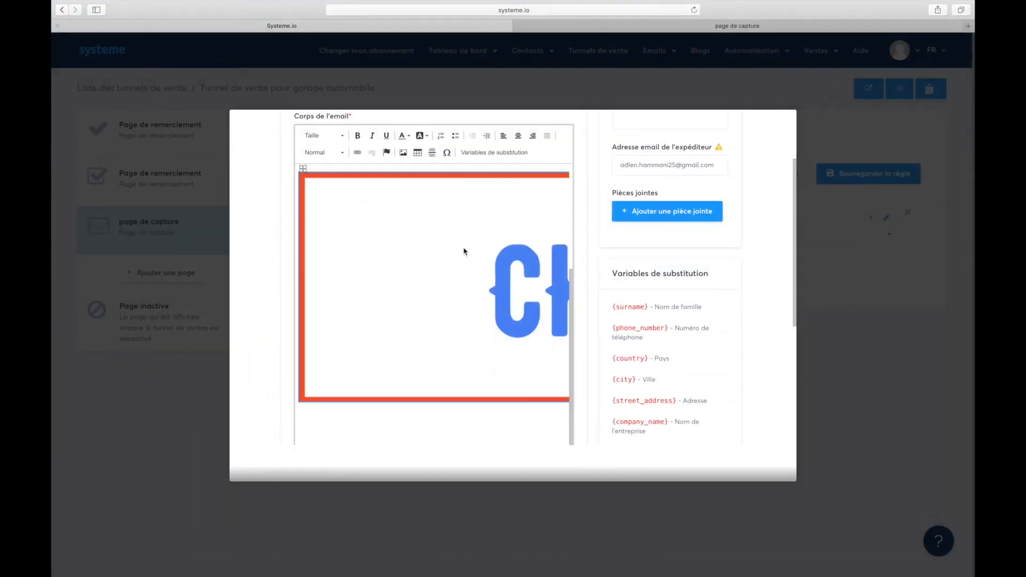
{"action": "scroll", "coordinate": [471, 245], "scroll_direction": "up", "scroll_amount": 2}
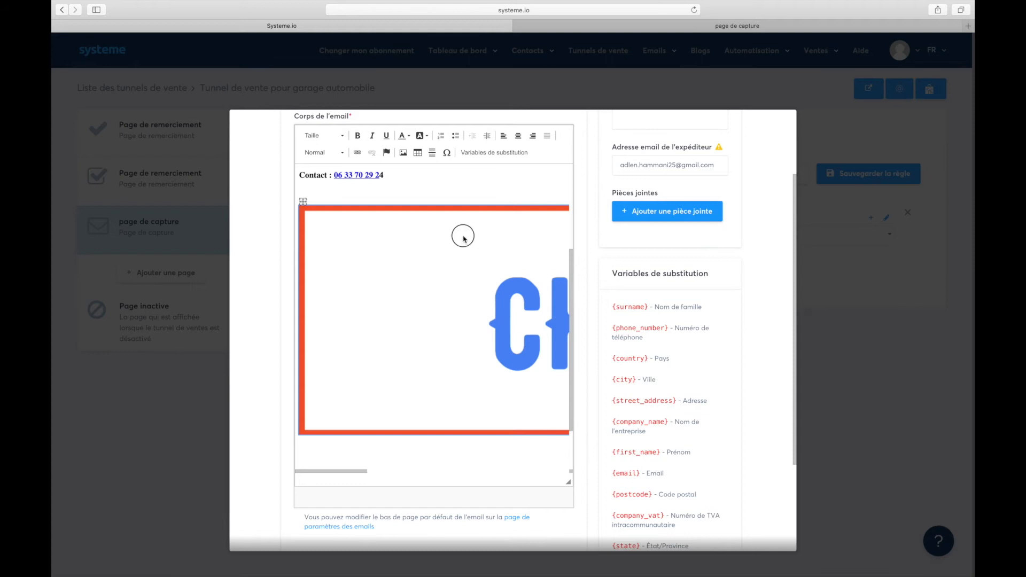
Format the email text at font size 9 as a Normal paragraph.
{"action": "left_click", "coordinate": [343, 136]}
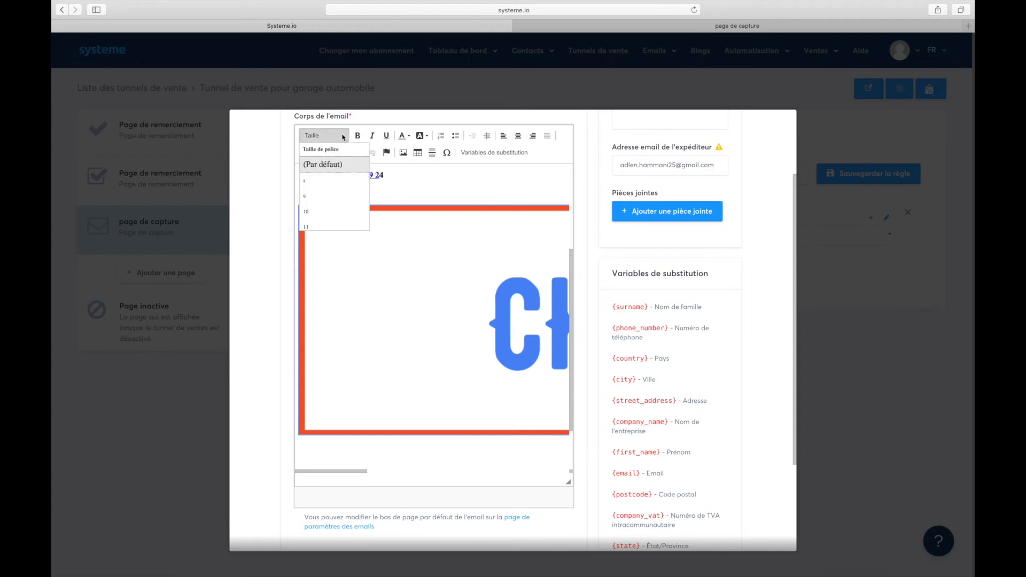
{"action": "left_click", "coordinate": [323, 197]}
{"action": "left_click", "coordinate": [341, 153]}
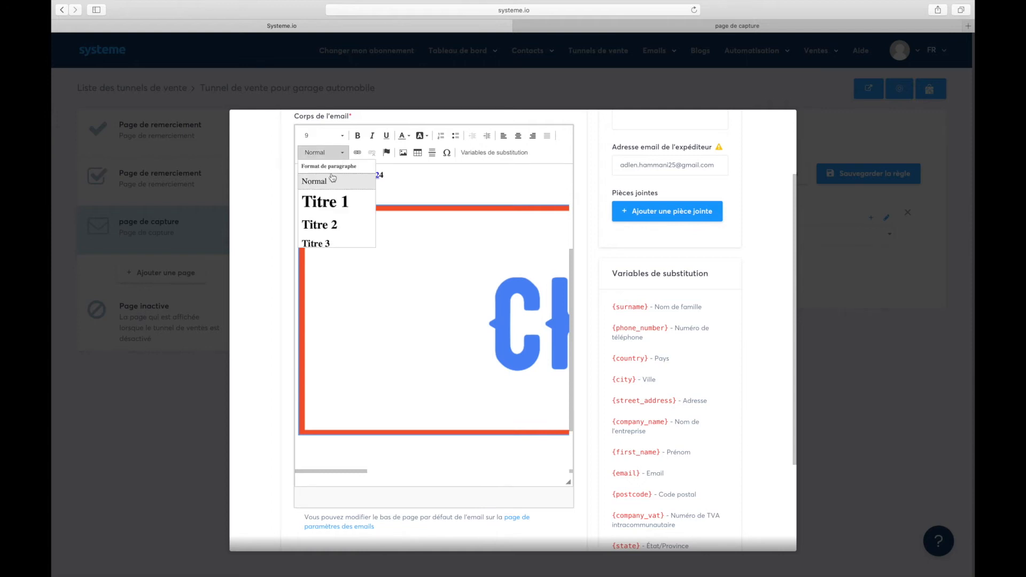
{"action": "left_click", "coordinate": [328, 179]}
Discard trial changes to the screenshot image's properties, then delete the image from the email.
{"action": "left_click", "coordinate": [402, 152]}
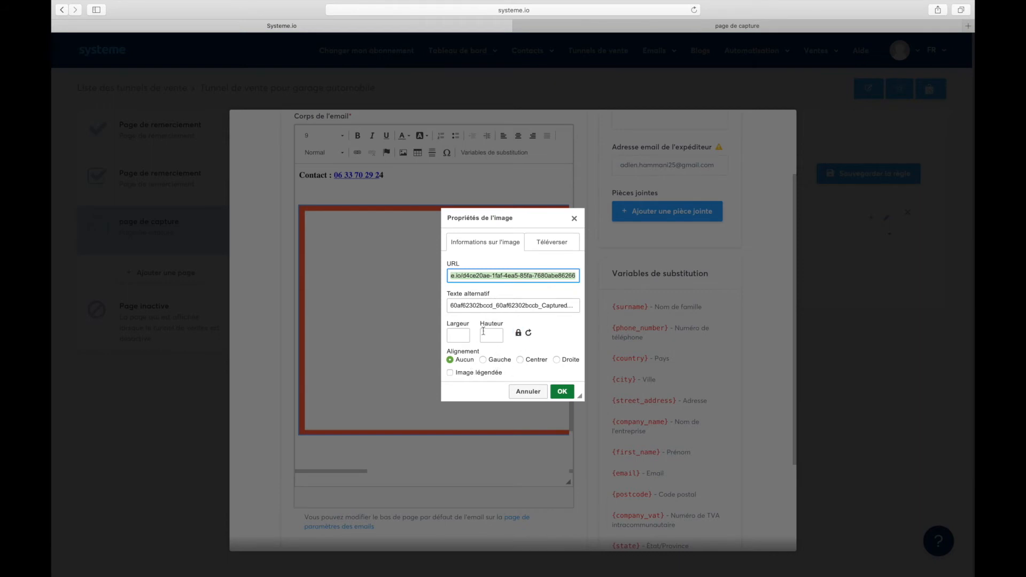
{"action": "left_click", "coordinate": [561, 243]}
{"action": "left_click", "coordinate": [497, 241]}
{"action": "left_click", "coordinate": [463, 370]}
{"action": "left_click", "coordinate": [464, 337]}
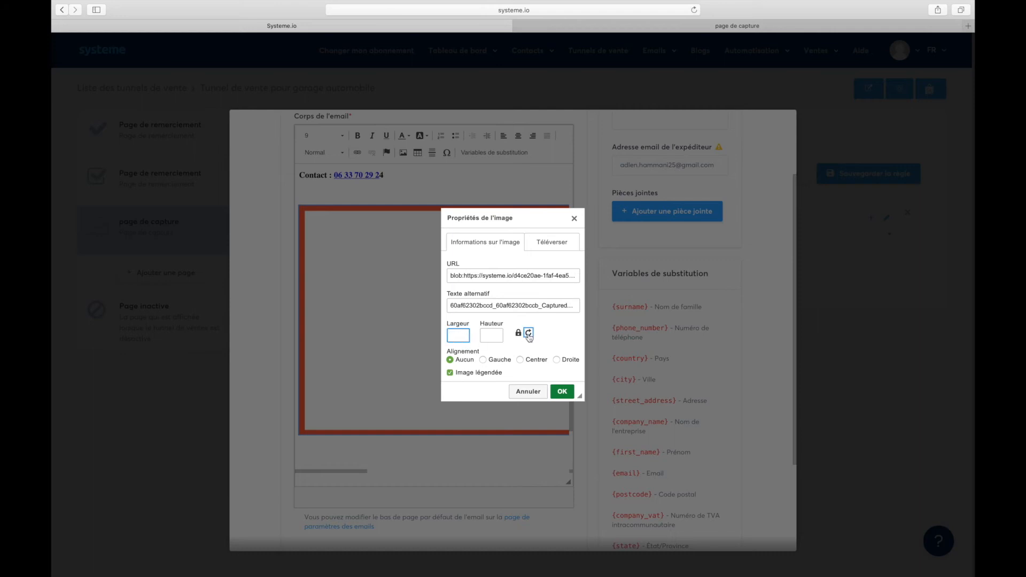
{"action": "left_click", "coordinate": [525, 395]}
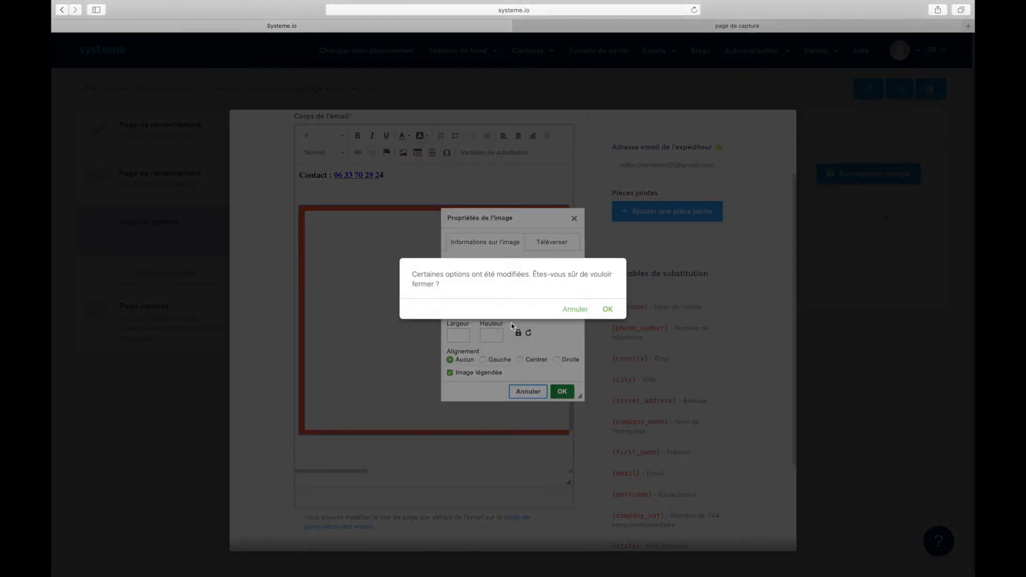
{"action": "left_click", "coordinate": [575, 309]}
{"action": "left_click", "coordinate": [574, 219]}
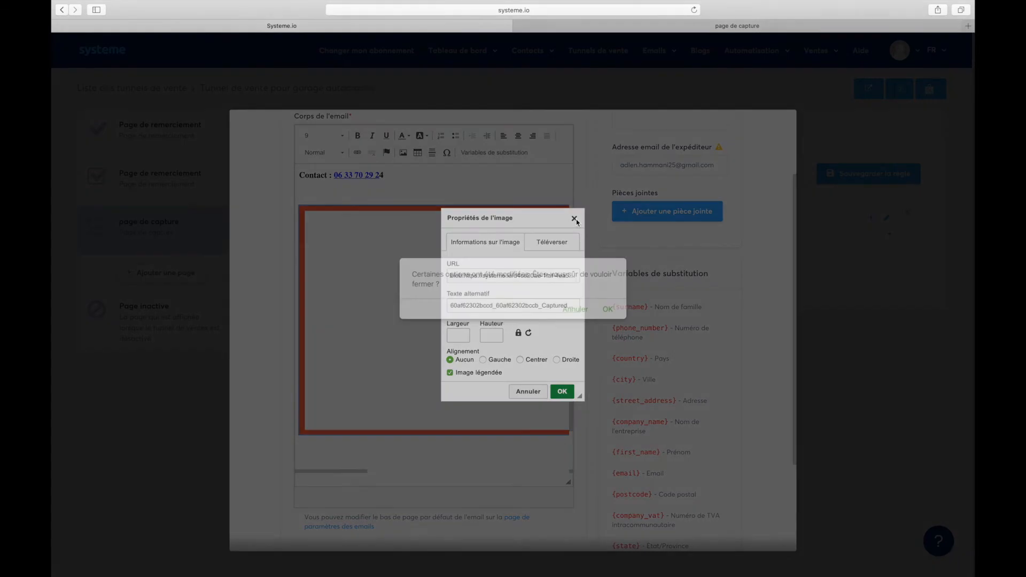
{"action": "left_click", "coordinate": [606, 309]}
{"action": "left_click", "coordinate": [416, 294]}
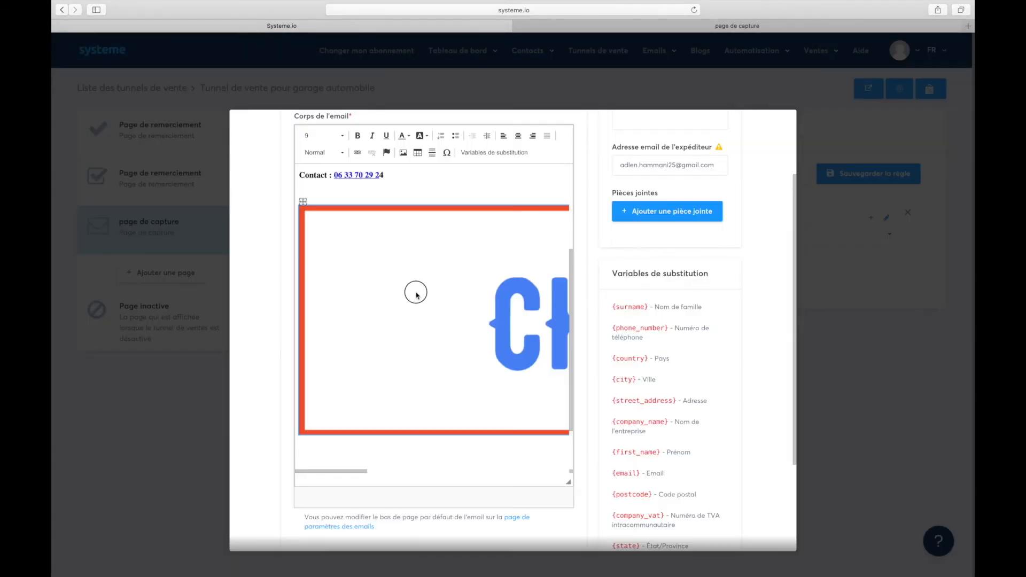
{"action": "key", "text": "Delete"}
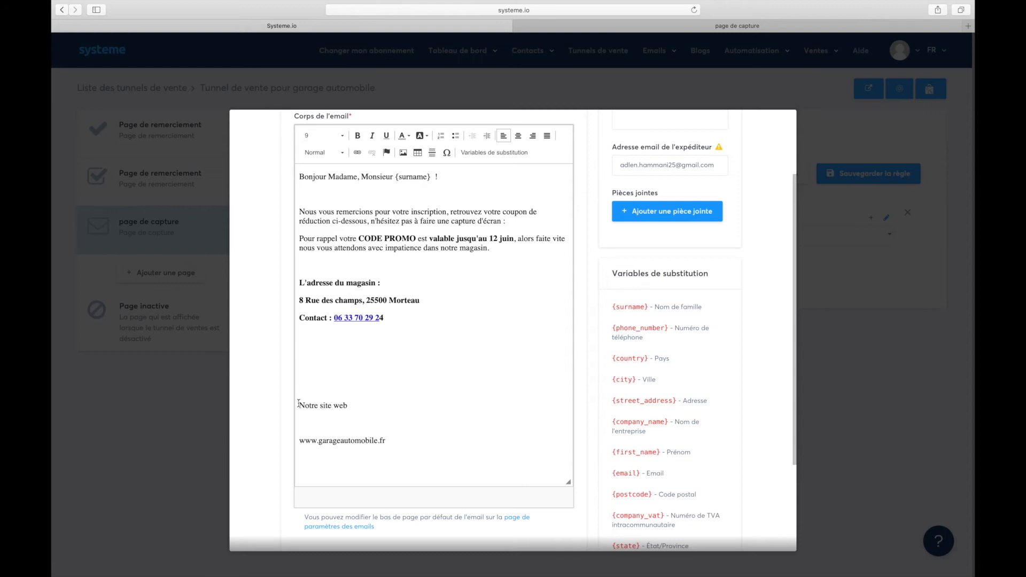
Delete the empty lines above 'Notre site web' in the email body.
{"action": "key", "text": "BackSpace"}
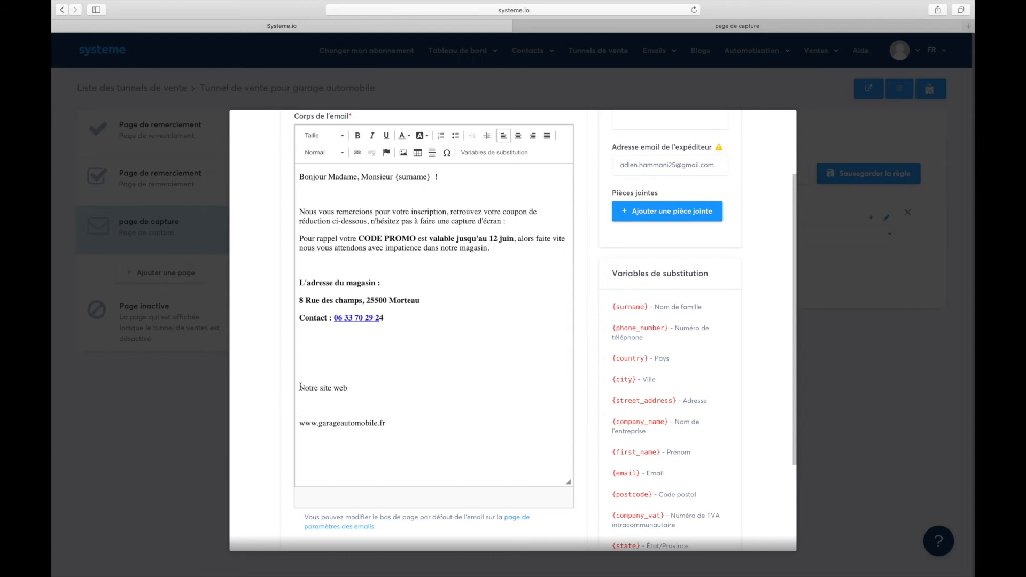
{"action": "key", "text": "BackSpace"}
{"action": "left_click", "coordinate": [309, 349]}
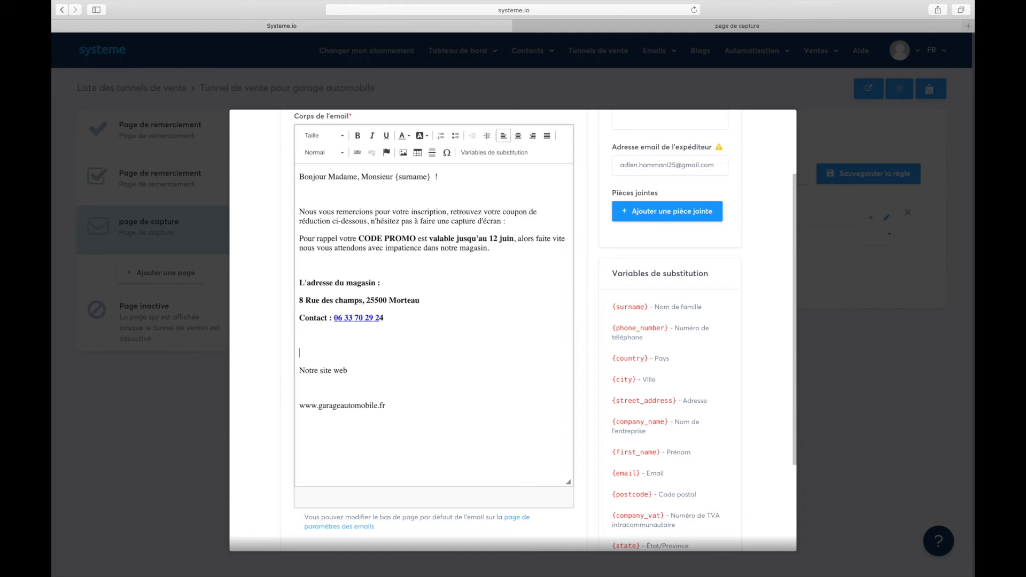
{"action": "scroll", "coordinate": [363, 200], "scroll_direction": "up", "scroll_amount": 2}
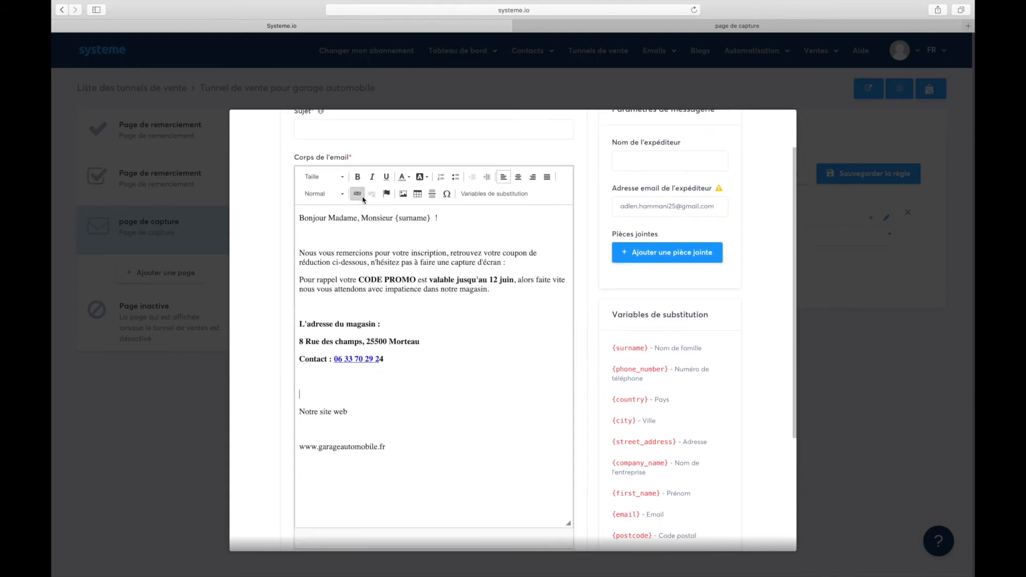
Highlight the {surname} placeholder and the words CODE PROMO to review them.
{"action": "left_click_drag", "start_coordinate": [433, 220], "coordinate": [388, 219]}
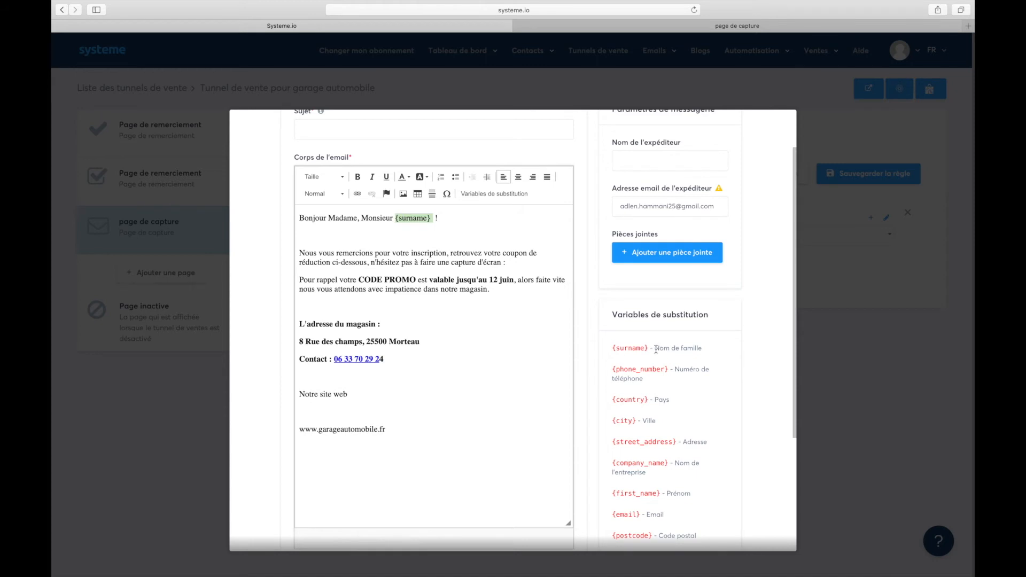
{"action": "left_click_drag", "start_coordinate": [655, 348], "coordinate": [702, 348]}
{"action": "left_click", "coordinate": [354, 279]}
{"action": "left_click_drag", "start_coordinate": [366, 278], "coordinate": [401, 279]}
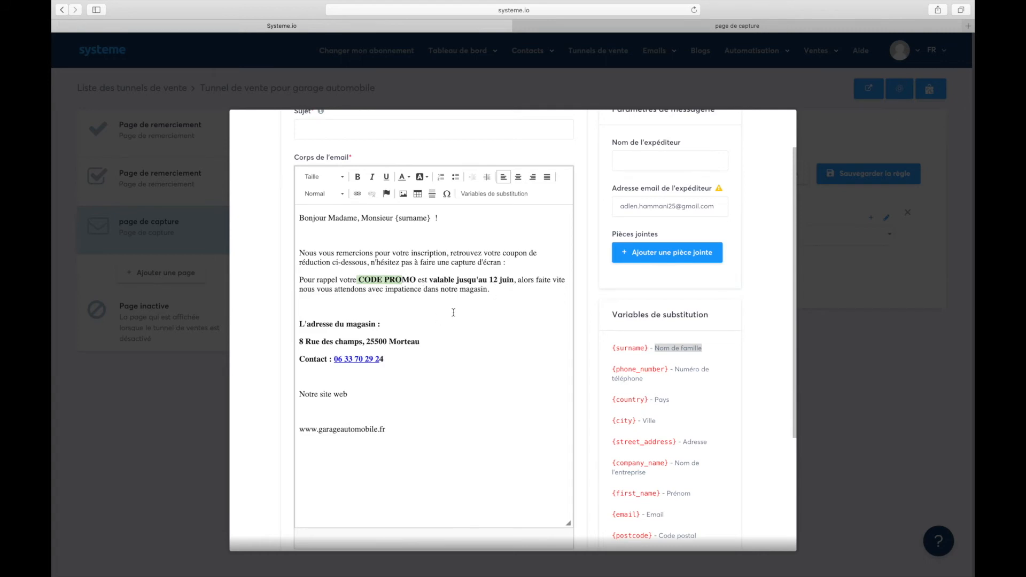
Keep one blank line above 'L'adresse du magasin' and move to the line above the website URL.
{"action": "left_click", "coordinate": [299, 324]}
{"action": "key", "text": "BackSpace"}
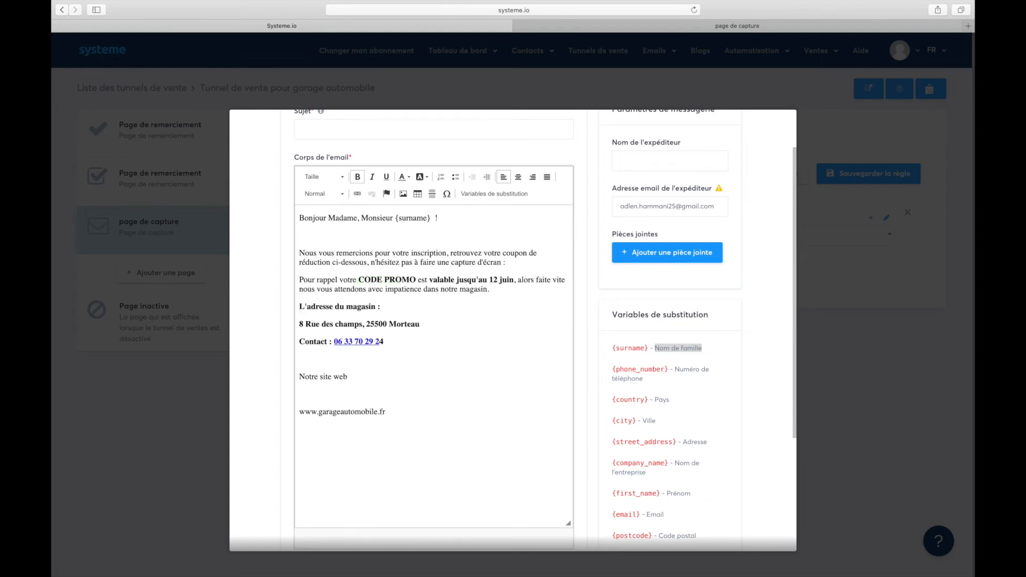
{"action": "key", "text": "Return"}
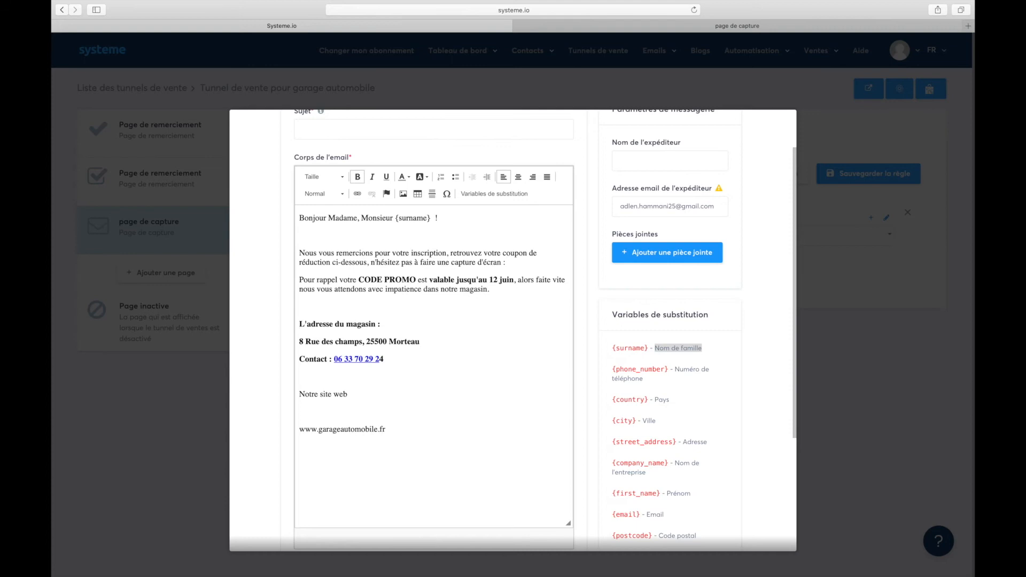
{"action": "left_click", "coordinate": [301, 412]}
Remove the blank line above the URL and set the subject 'Code promo chez chrono pieces auto - 30 %'.
{"action": "key", "text": "BackSpace"}
{"action": "scroll", "coordinate": [319, 379], "scroll_direction": "up", "scroll_amount": 2}
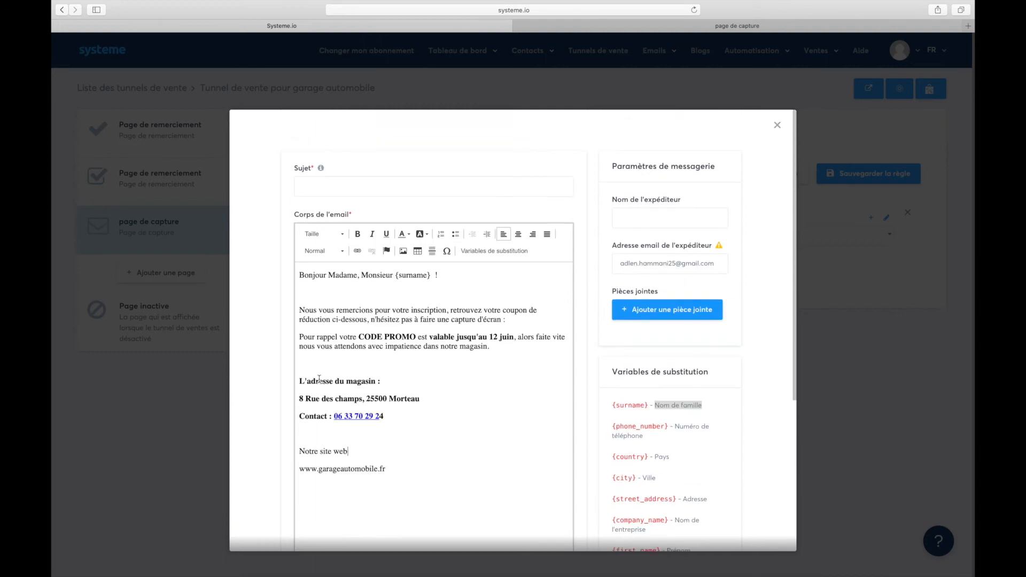
{"action": "left_click", "coordinate": [321, 189]}
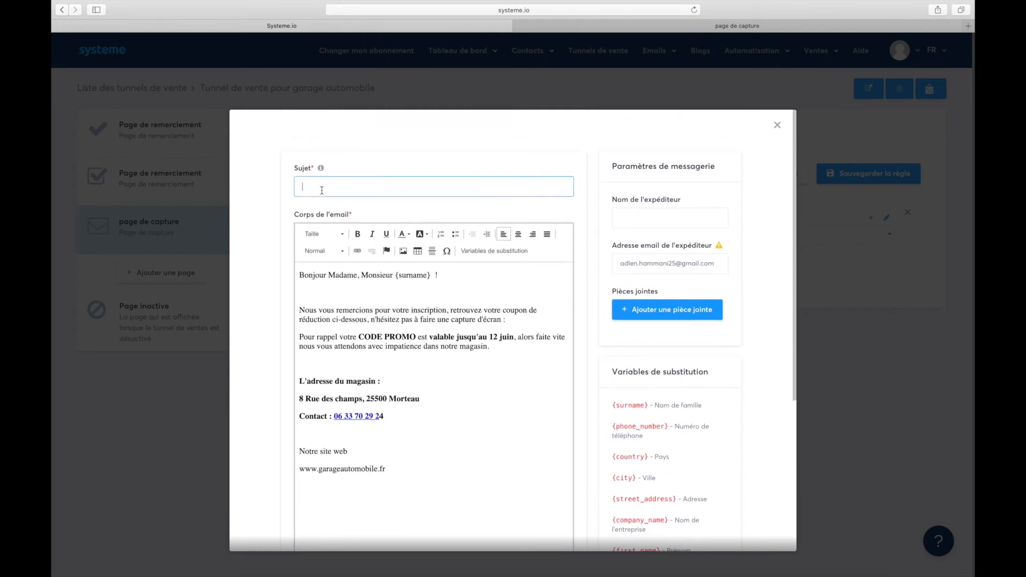
{"action": "type", "text": "Code promo chez chrono pieces auto - 30 %"}
Type the start of the business contact e-mail address into the sender name field.
{"action": "left_click", "coordinate": [662, 221]}
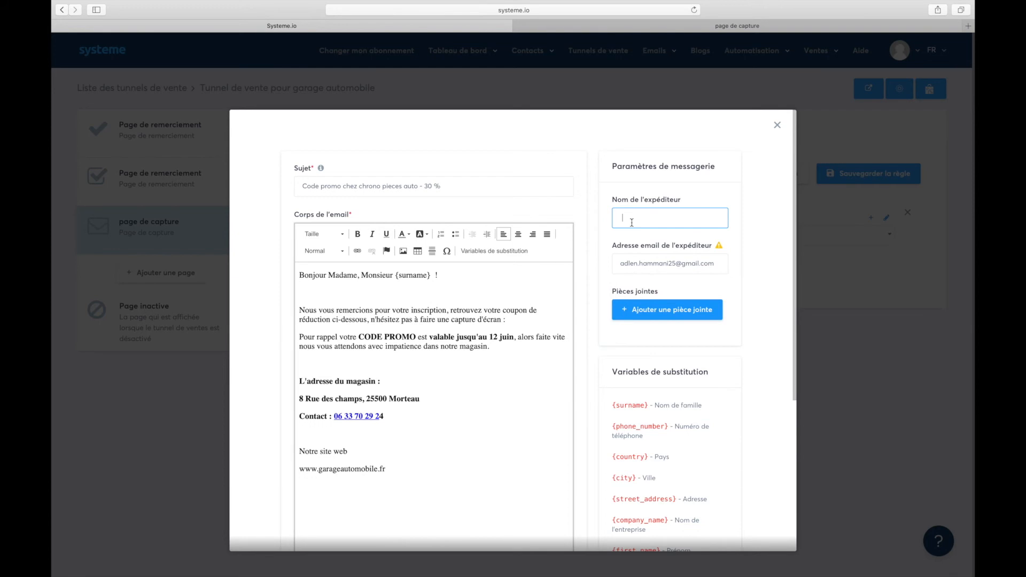
{"action": "scroll", "coordinate": [708, 318], "scroll_direction": "down", "scroll_amount": 5}
{"action": "scroll", "coordinate": [673, 211], "scroll_direction": "up", "scroll_amount": 5}
{"action": "left_click", "coordinate": [665, 267]}
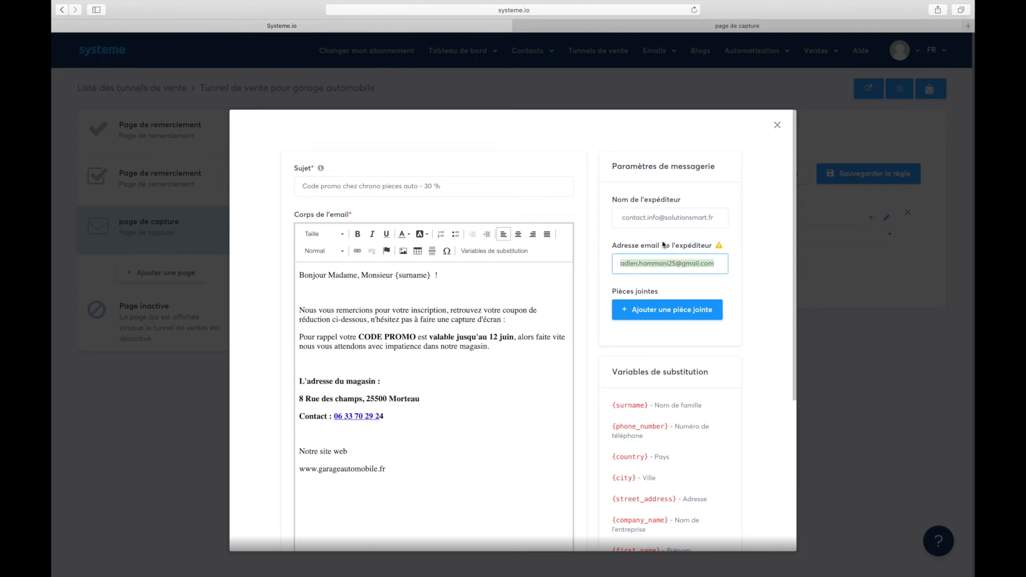
Replace the sender name with 'Garage automobile' and the sender e-mail with the business contact address.
{"action": "triple_click", "coordinate": [660, 217]}
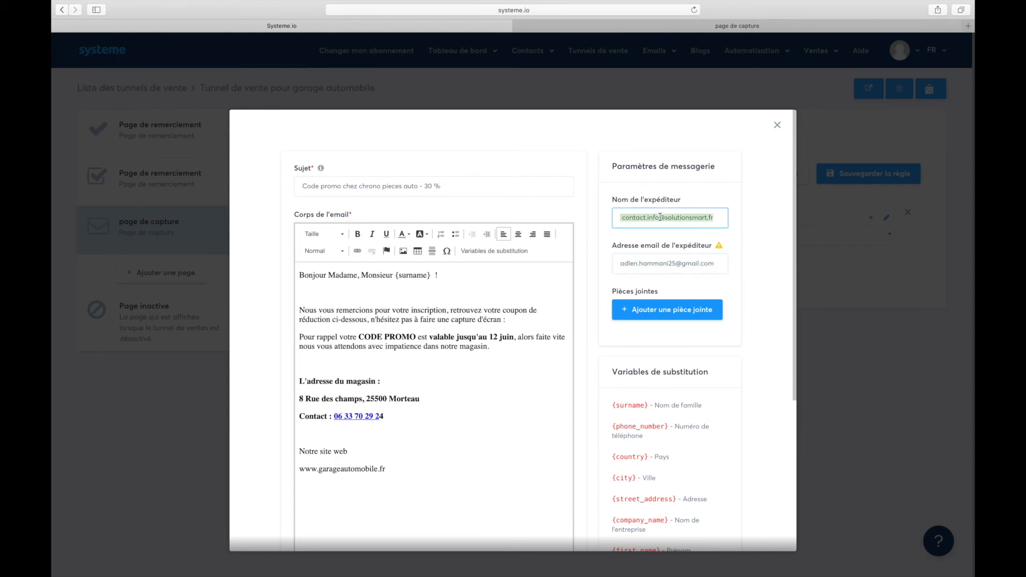
{"action": "left_click", "coordinate": [659, 217]}
{"action": "type", "text": "Ga"}
{"action": "triple_click", "coordinate": [660, 217]}
{"action": "type", "text": "Garage automobile"}
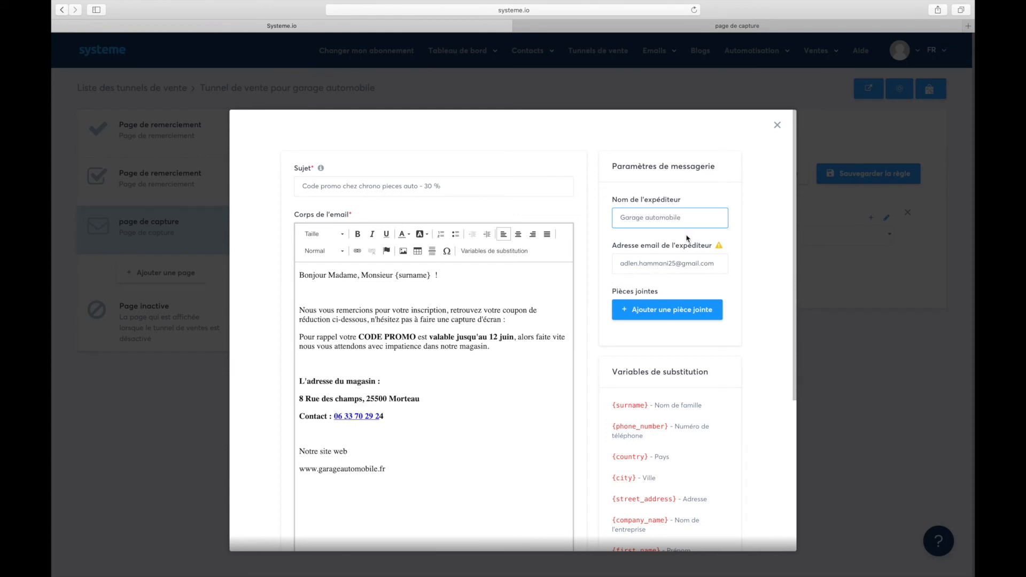
{"action": "triple_click", "coordinate": [654, 265]}
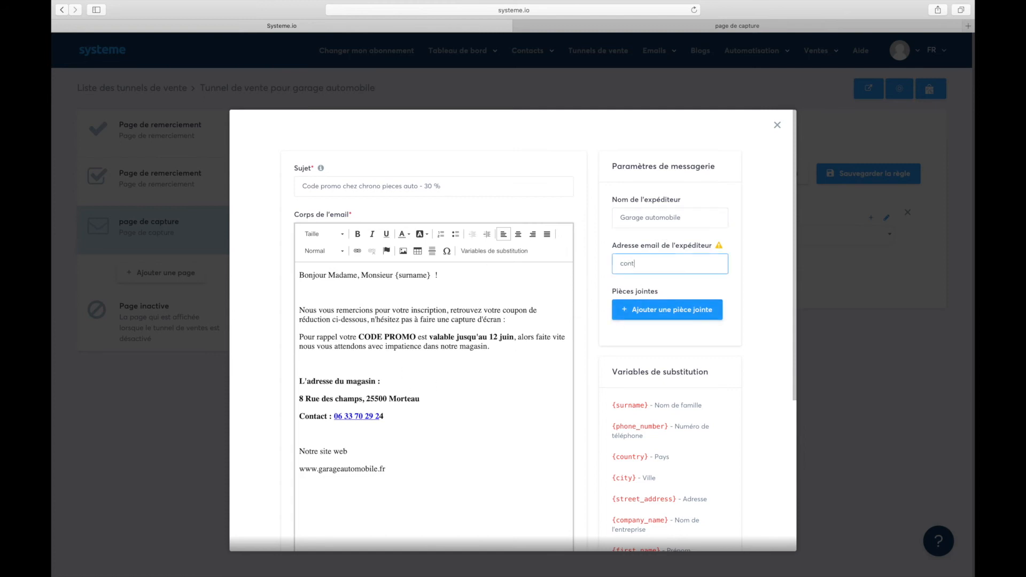
Save the 'Code promo chez chrono pieces auto - 30 %' email into the Envoyer un email action.
{"action": "scroll", "coordinate": [635, 278], "scroll_direction": "down", "scroll_amount": 4}
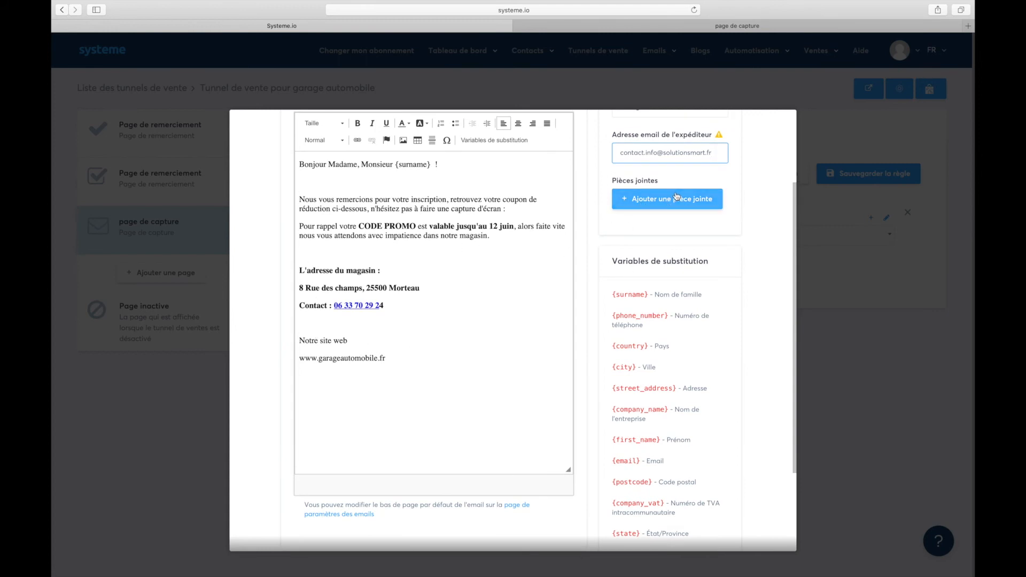
{"action": "scroll", "coordinate": [390, 401], "scroll_direction": "down", "scroll_amount": 5}
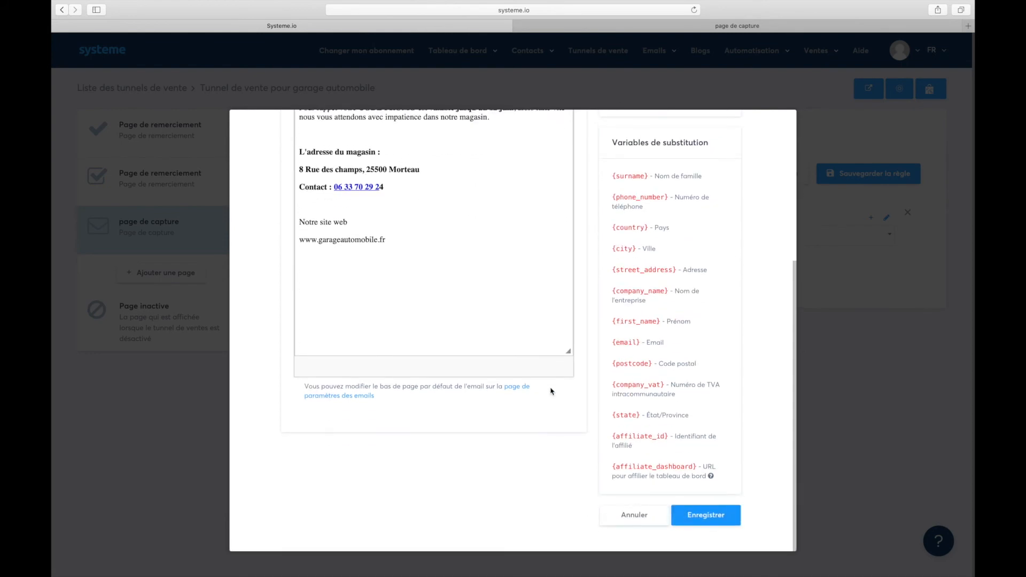
{"action": "scroll", "coordinate": [517, 281], "scroll_direction": "up", "scroll_amount": 10}
{"action": "scroll", "coordinate": [517, 281], "scroll_direction": "down", "scroll_amount": 7}
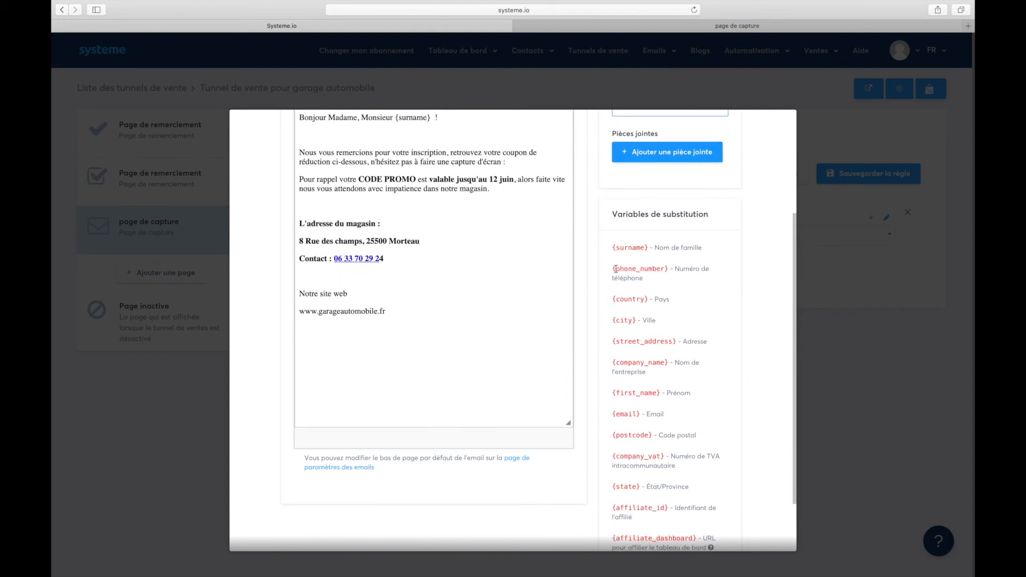
{"action": "scroll", "coordinate": [455, 248], "scroll_direction": "up", "scroll_amount": 3}
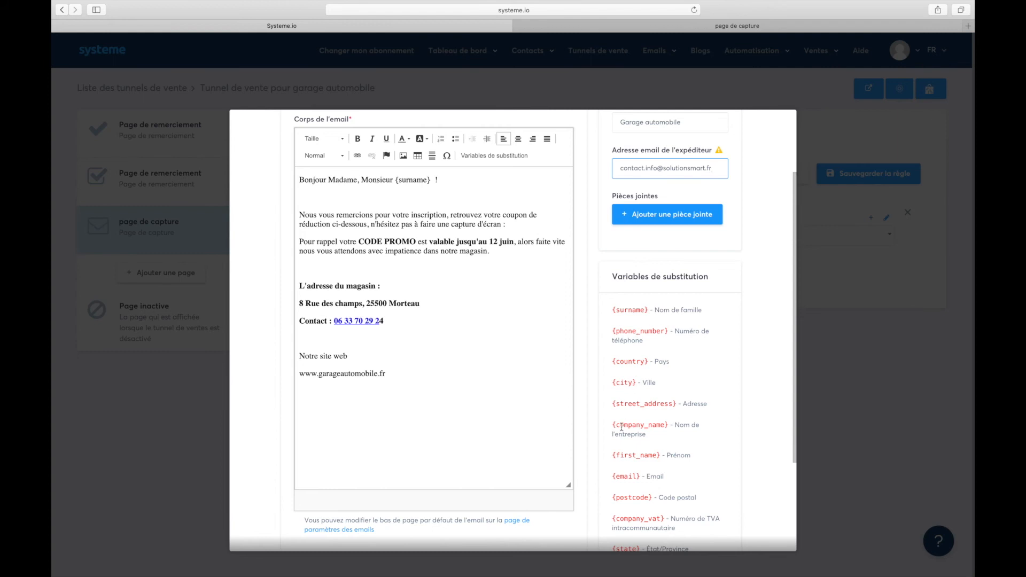
{"action": "scroll", "coordinate": [621, 428], "scroll_direction": "down", "scroll_amount": 5}
{"action": "scroll", "coordinate": [560, 315], "scroll_direction": "up", "scroll_amount": 5}
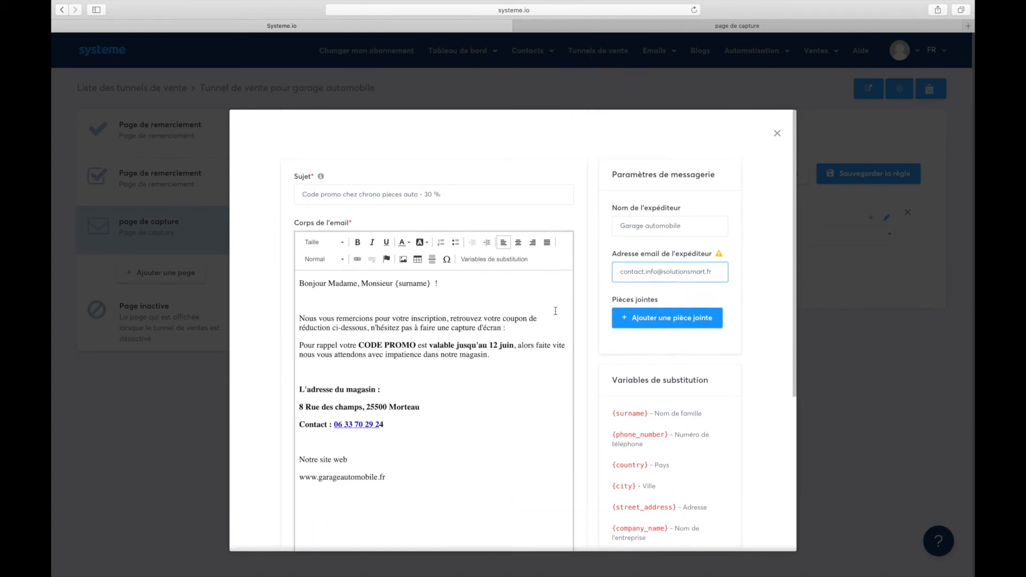
{"action": "scroll", "coordinate": [719, 523], "scroll_direction": "down", "scroll_amount": 4}
{"action": "scroll", "coordinate": [719, 522], "scroll_direction": "down", "scroll_amount": 3}
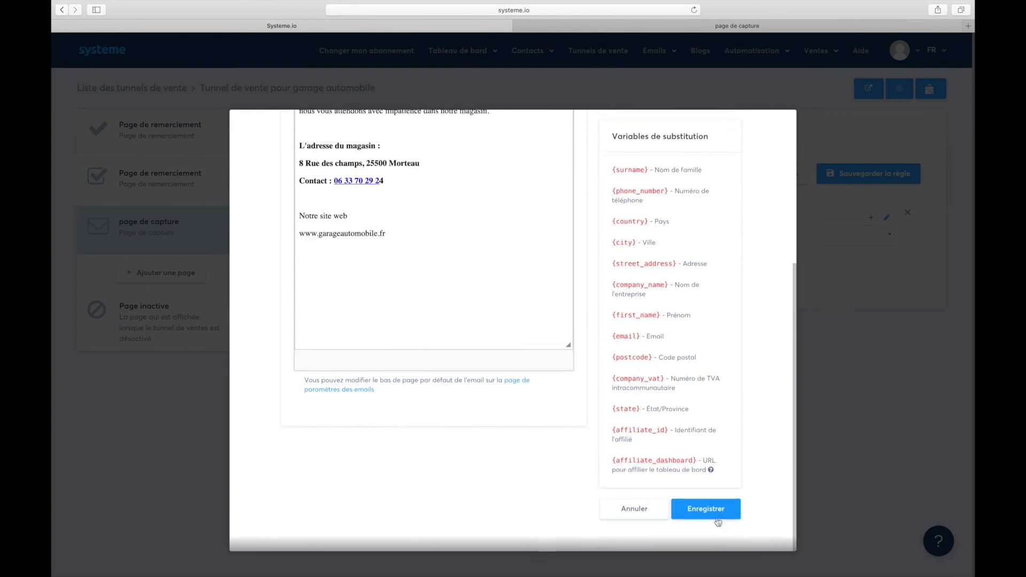
{"action": "left_click", "coordinate": [713, 521]}
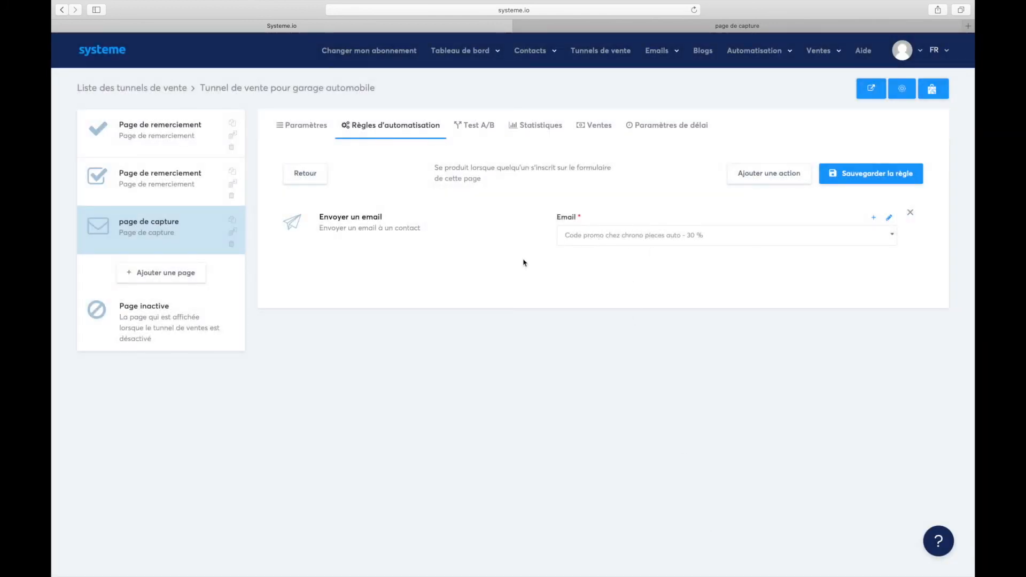
Save the opt-in rule and view the live capture page with the -30% filtration offer.
{"action": "left_click", "coordinate": [862, 180]}
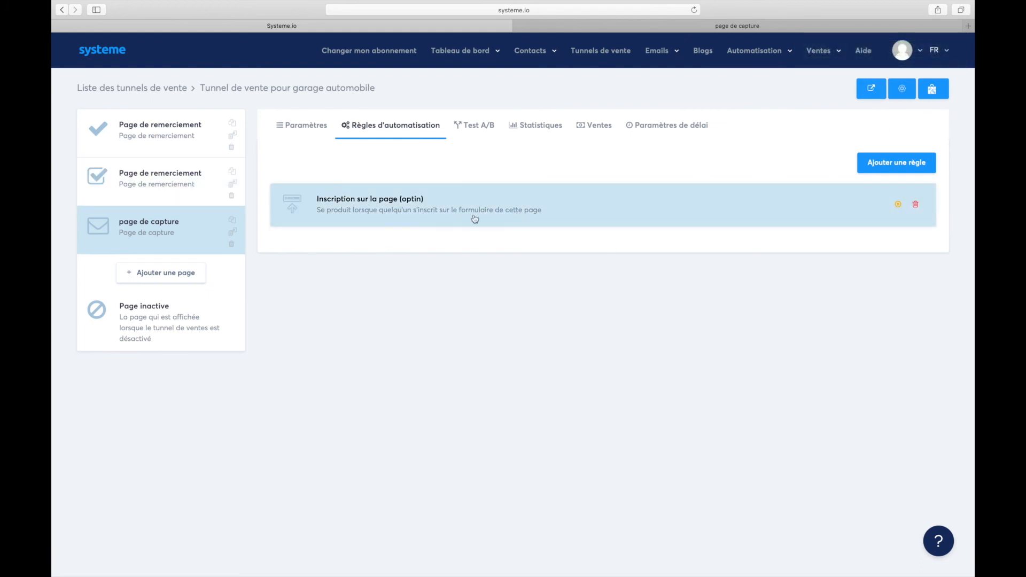
{"action": "left_click", "coordinate": [161, 179]}
{"action": "left_click", "coordinate": [173, 224]}
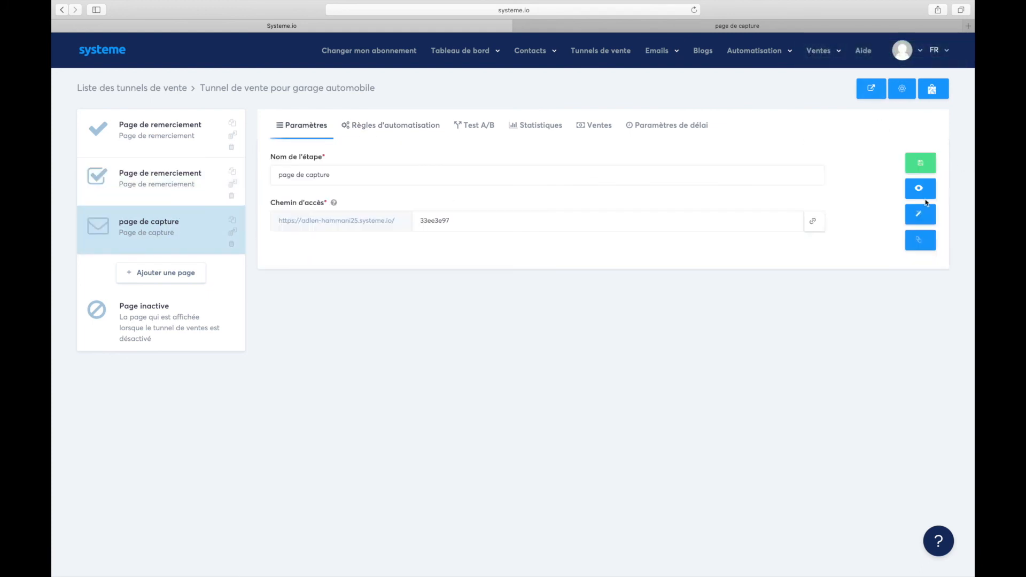
{"action": "left_click", "coordinate": [917, 193]}
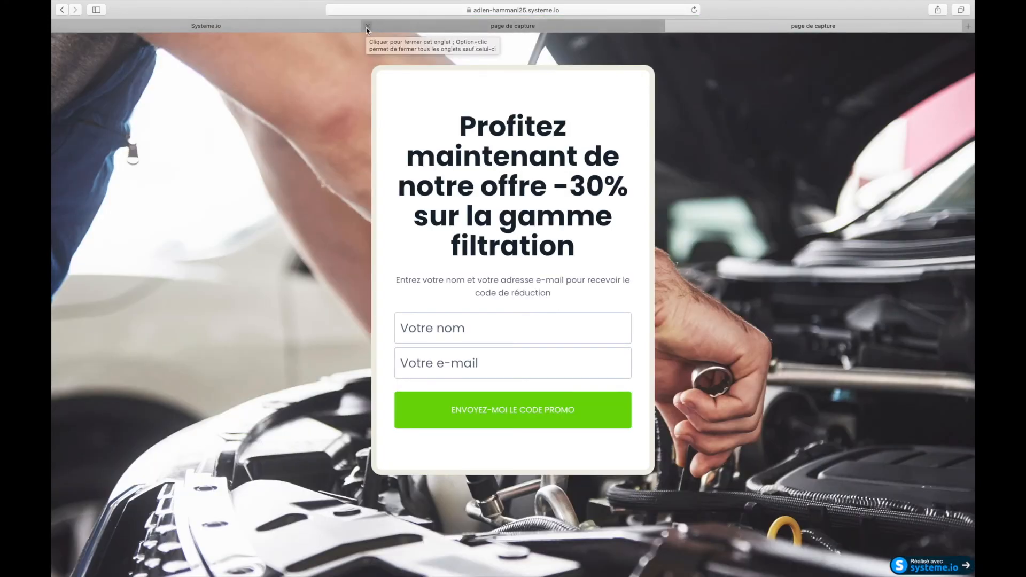
{"action": "left_click", "coordinate": [367, 27]}
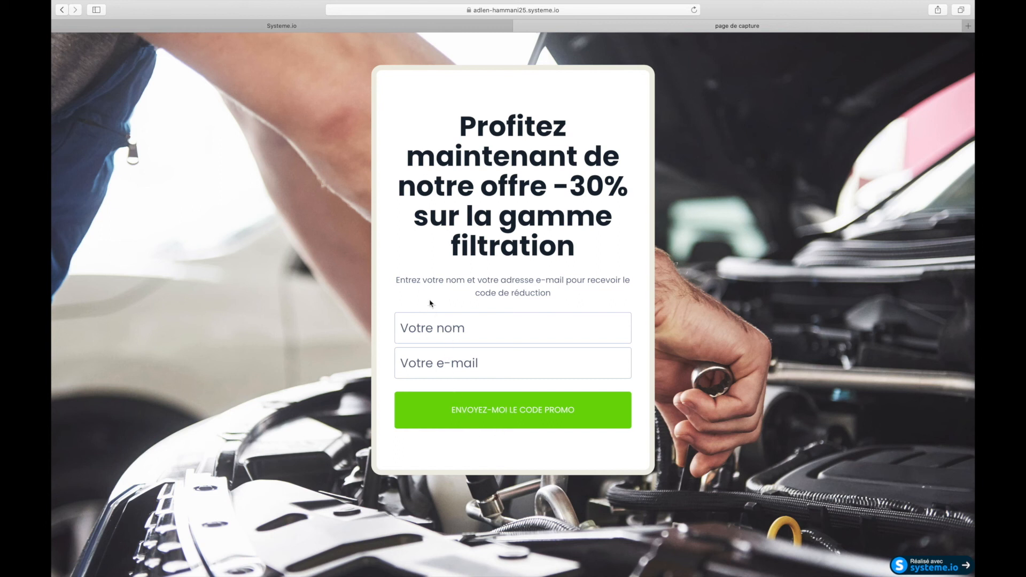
Fill Votre nom and Votre e-mail with test values and submit ENVOYEZ-MOI LE CODE PROMO.
{"action": "left_click", "coordinate": [433, 327]}
{"action": "type", "text": "adlen"}
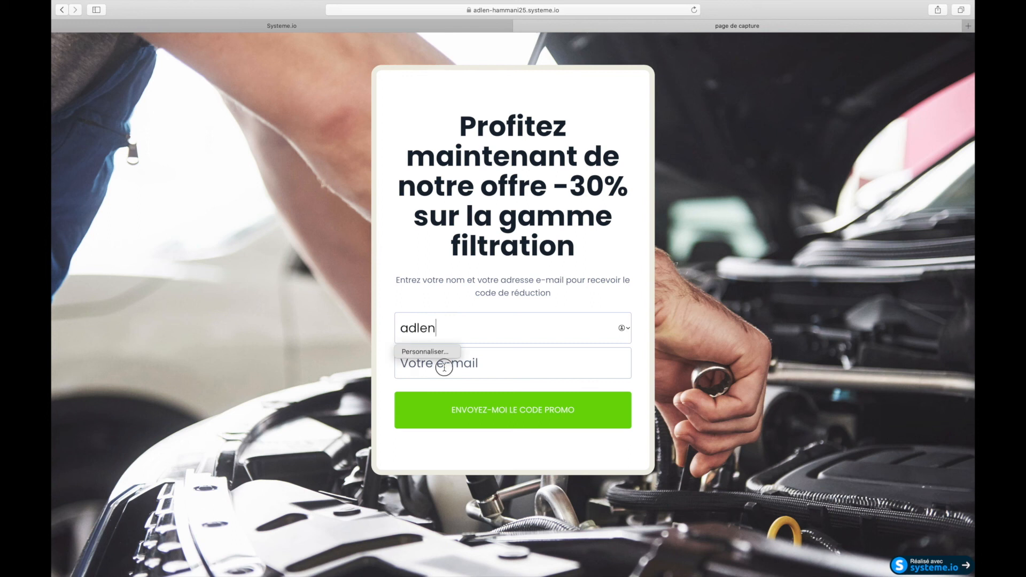
{"action": "left_click", "coordinate": [444, 367]}
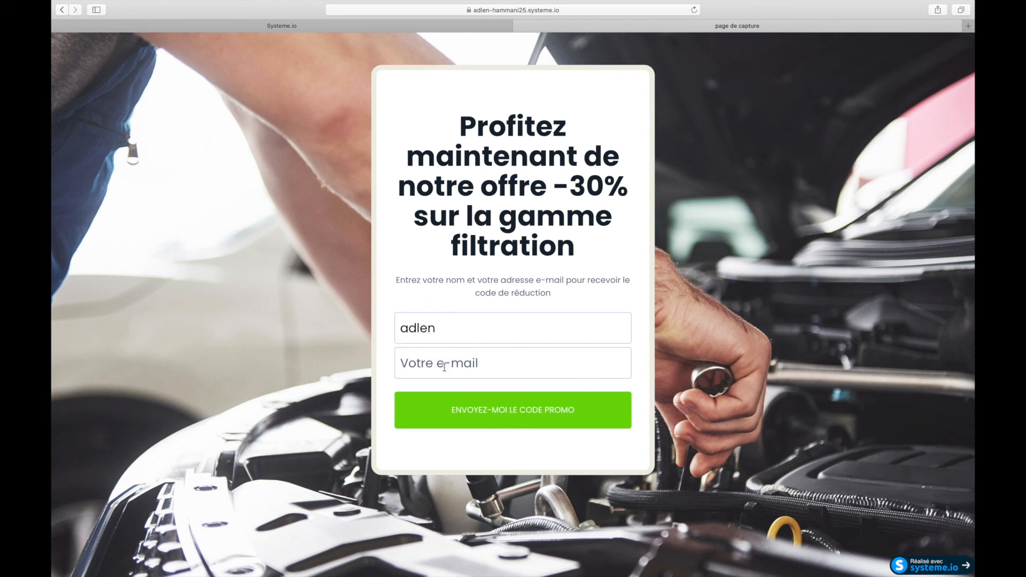
{"action": "type", "text": "adl"}
{"action": "key", "text": "BackSpace"}
{"action": "key", "text": "BackSpace"}
{"action": "key", "text": "BackSpace"}
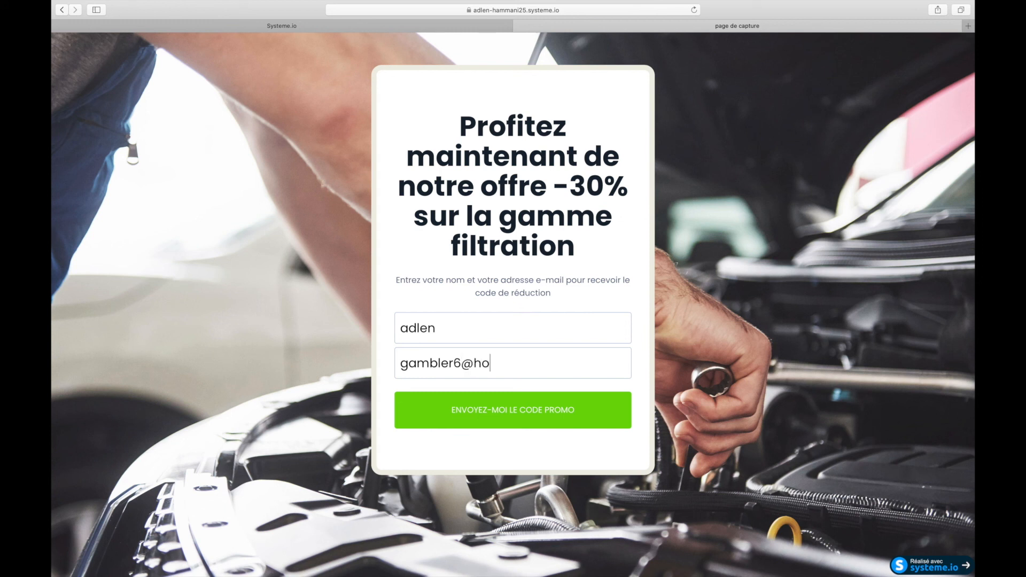
{"action": "left_click", "coordinate": [507, 416]}
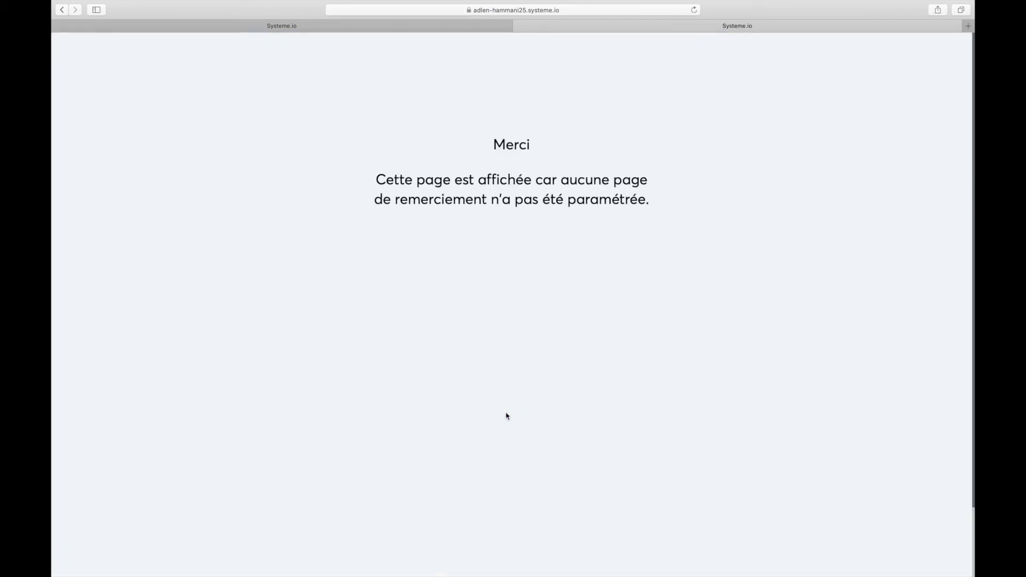
Check Statistiques des emails and Campagnes to confirm one email was sent.
{"action": "left_click", "coordinate": [381, 31]}
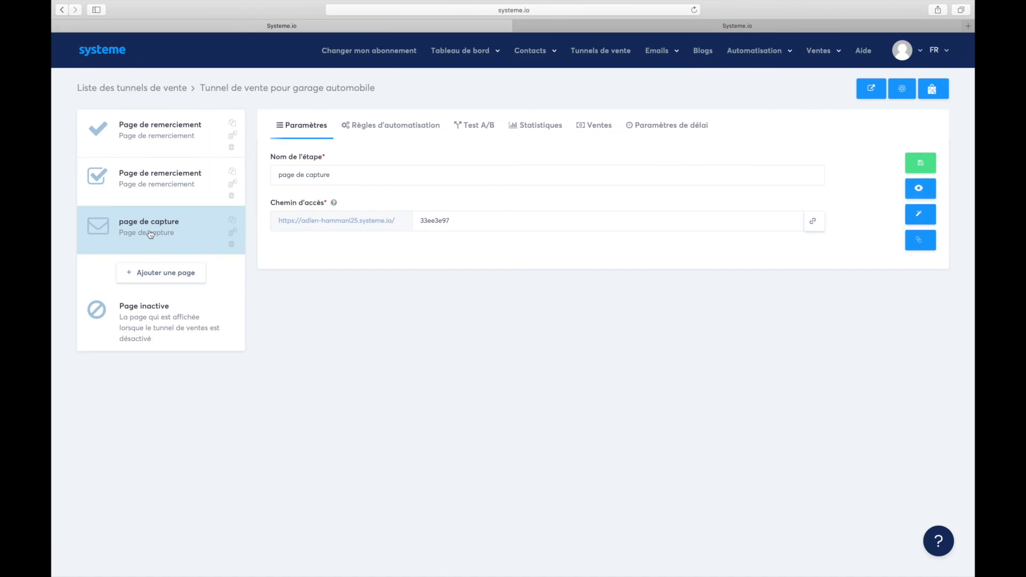
{"action": "left_click", "coordinate": [550, 30]}
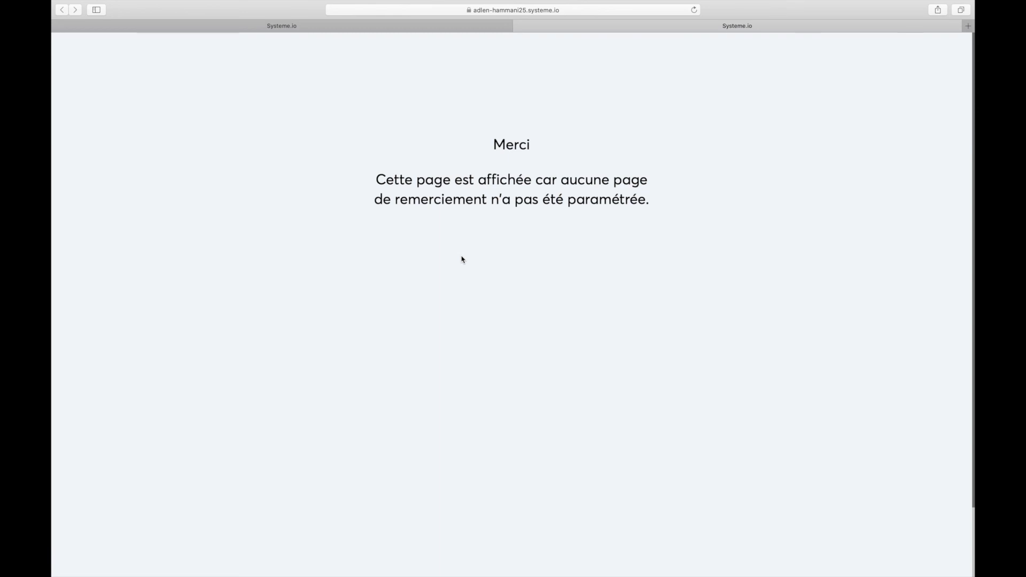
{"action": "left_click", "coordinate": [409, 31]}
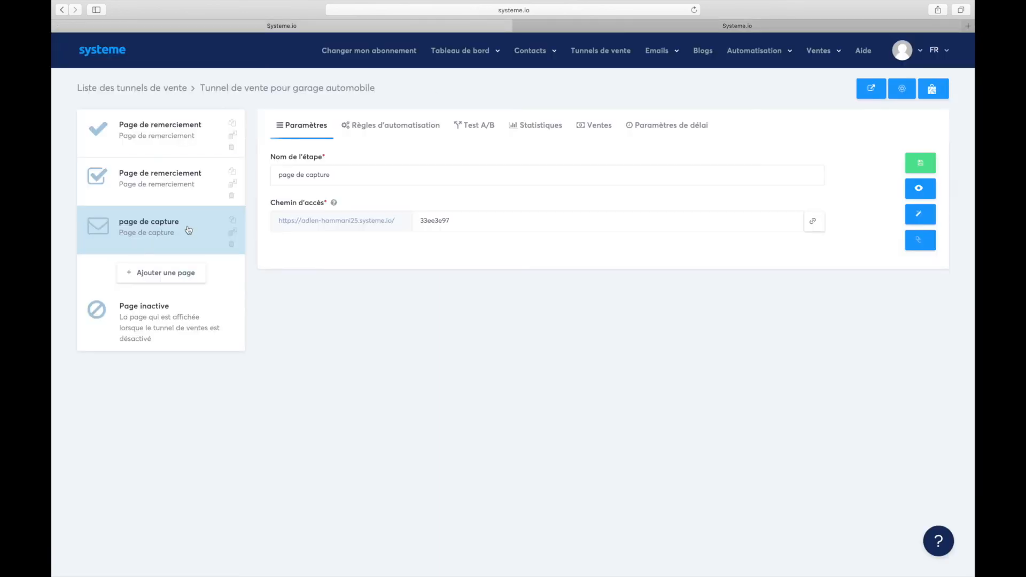
{"action": "mouse_move", "coordinate": [640, 53]}
{"action": "left_click", "coordinate": [643, 76]}
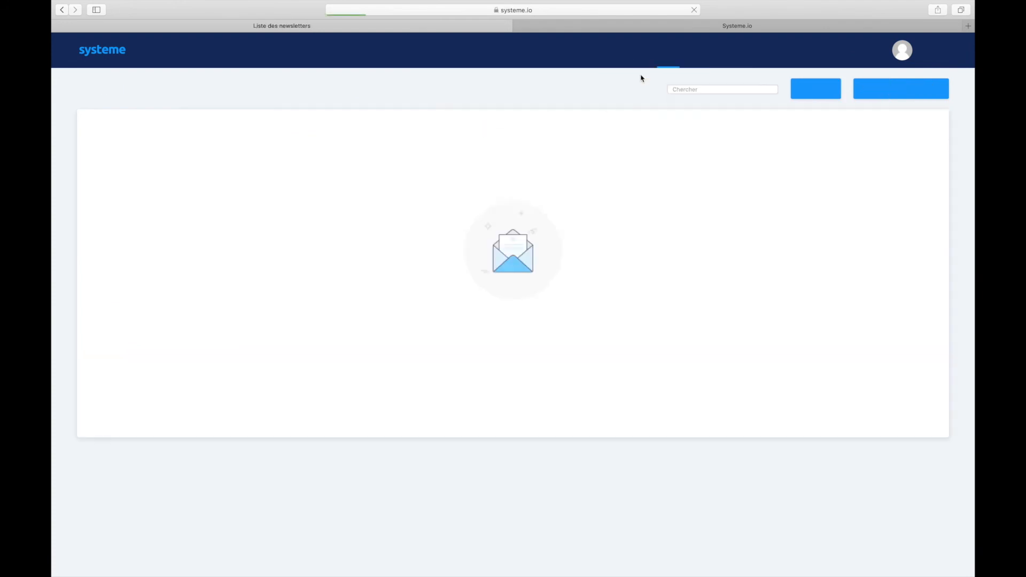
{"action": "mouse_move", "coordinate": [660, 53]}
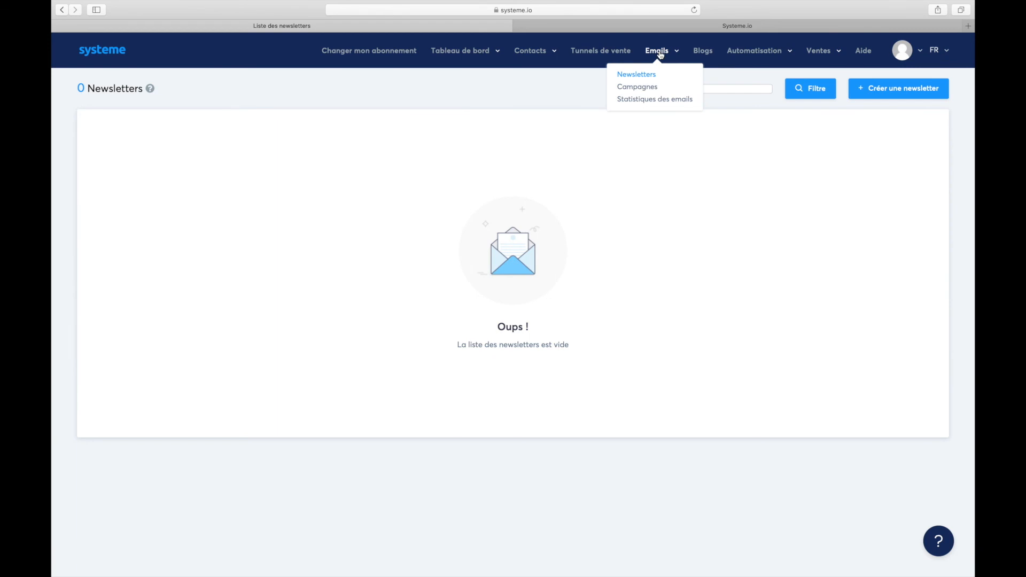
{"action": "left_click", "coordinate": [636, 100]}
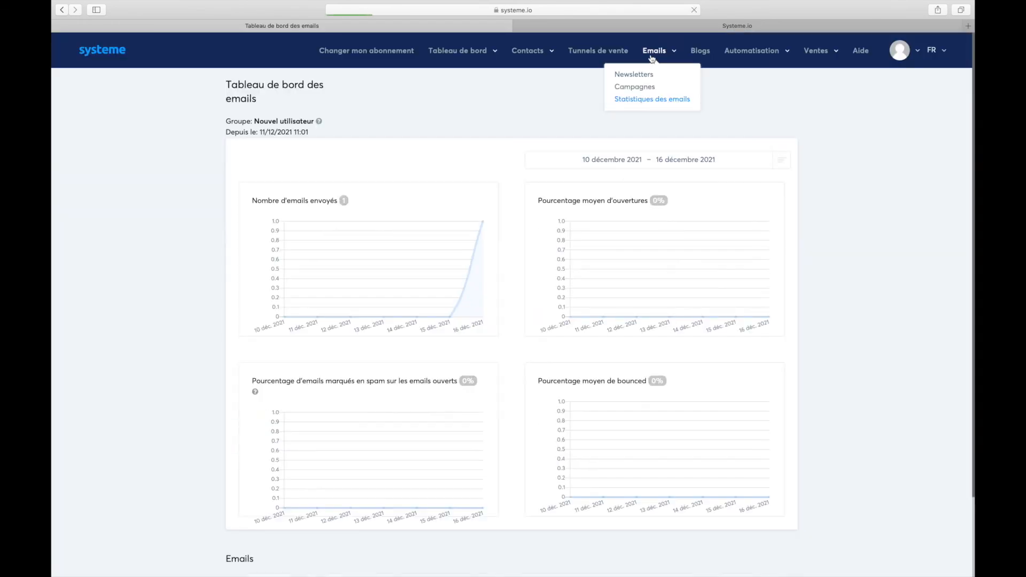
{"action": "left_click", "coordinate": [636, 87]}
Reopen the garage automobile funnel from Tunnels de vente.
{"action": "mouse_move", "coordinate": [460, 55]}
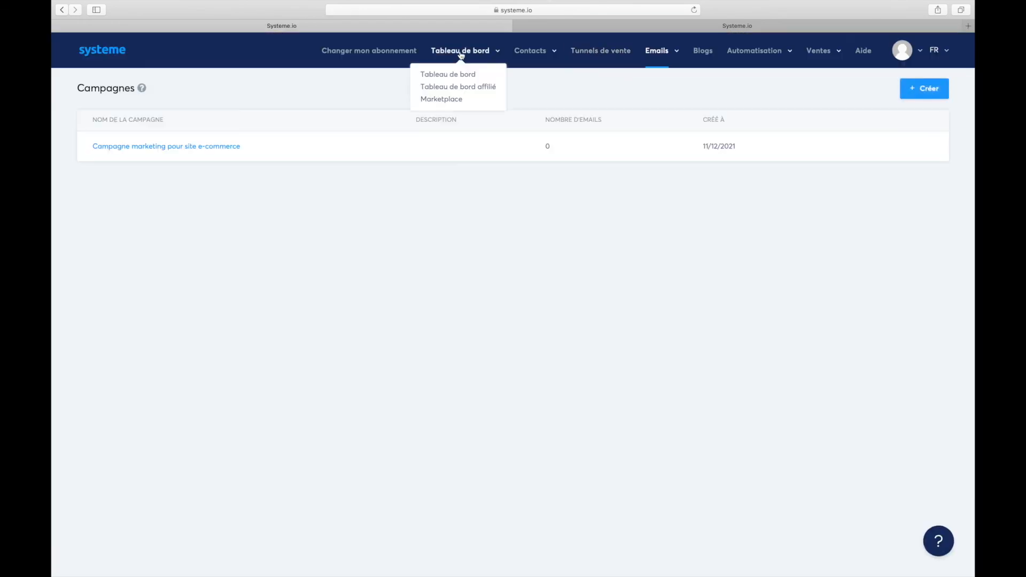
{"action": "mouse_move", "coordinate": [511, 70]}
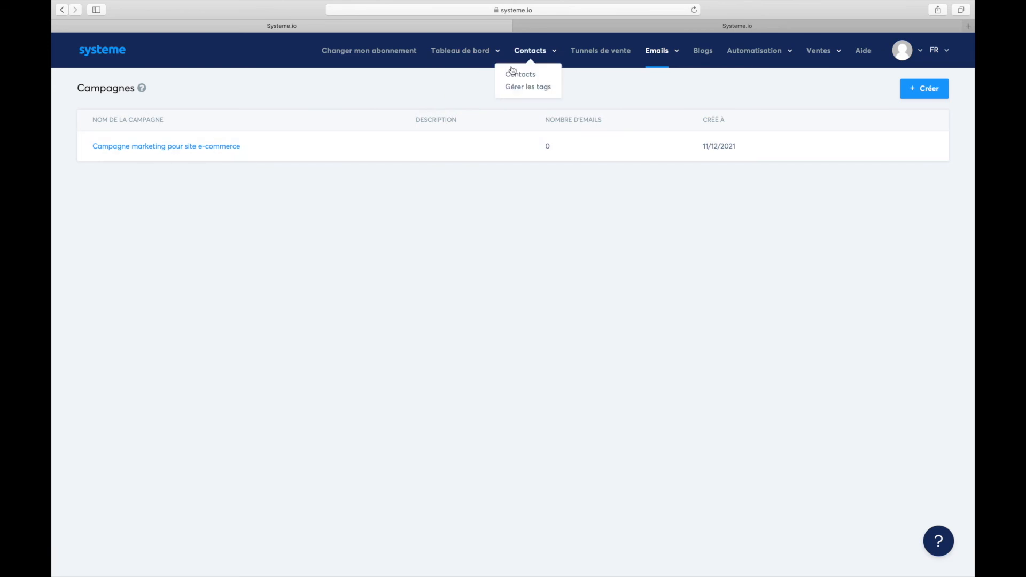
{"action": "left_click", "coordinate": [594, 51]}
{"action": "left_click", "coordinate": [184, 152]}
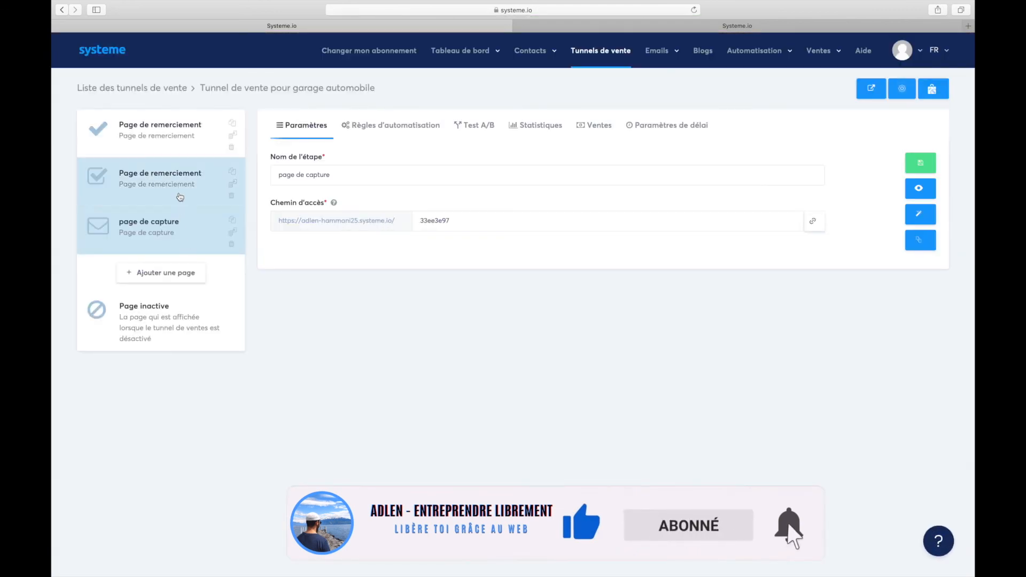
Inspect the capture page's opt-in rule email action, then open the second Page de remerciement step.
{"action": "left_click", "coordinate": [392, 129]}
{"action": "left_click", "coordinate": [762, 197]}
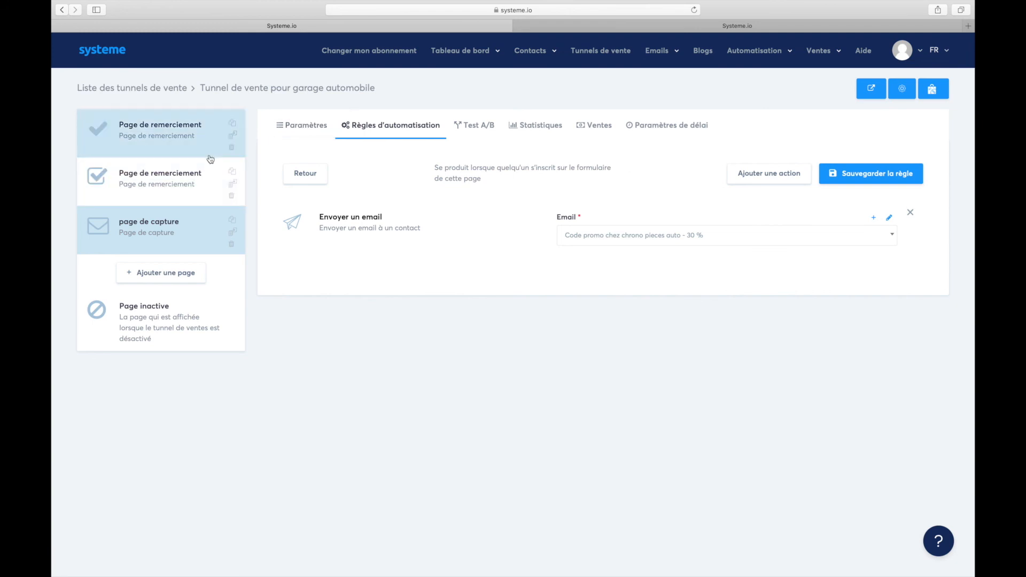
{"action": "left_click", "coordinate": [163, 179]}
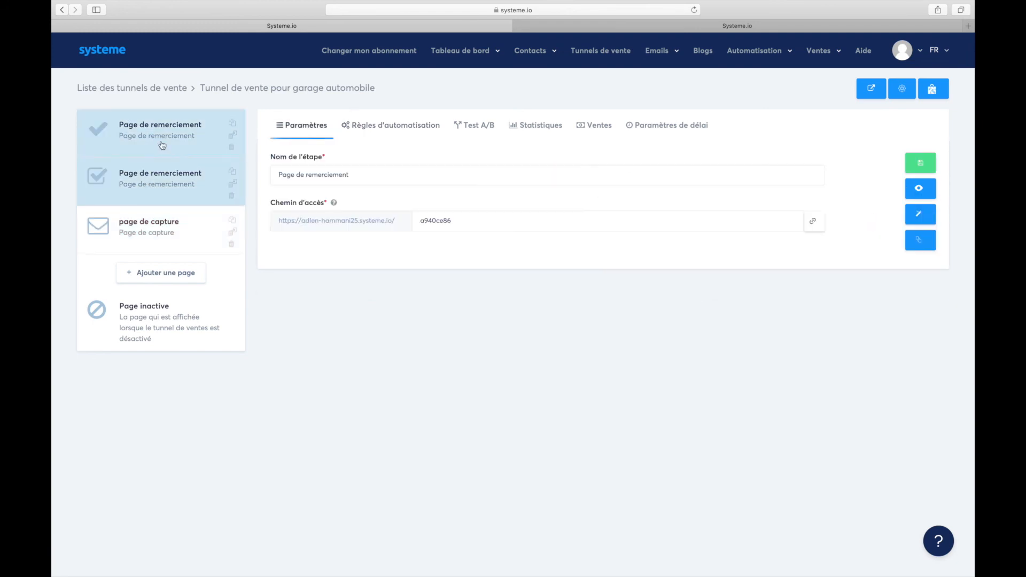